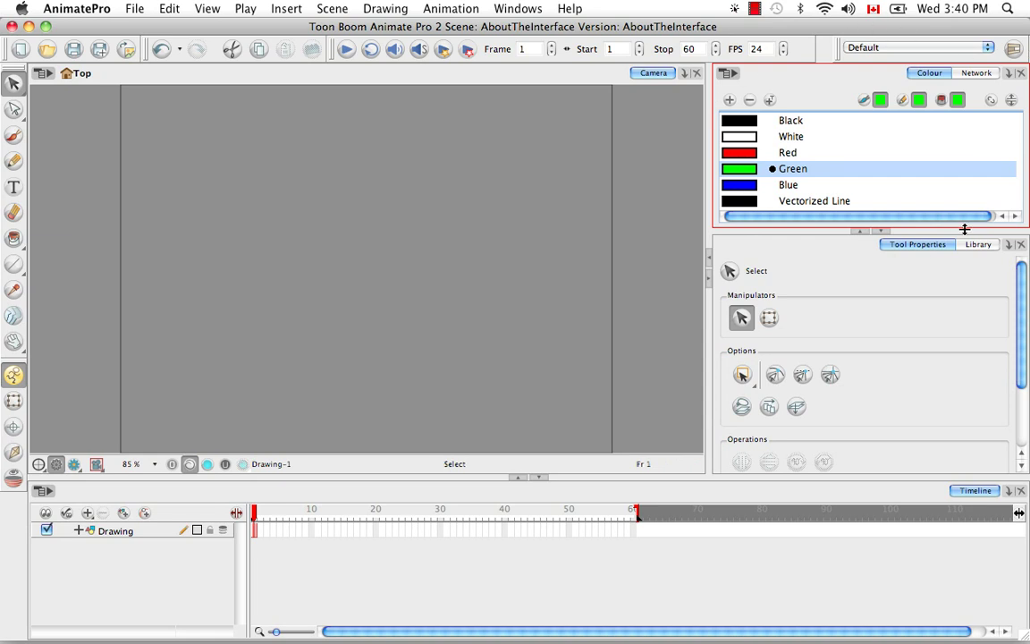
Step: Give focus in turn to the tool options panel, timeline and camera view
click(888, 275)
click(679, 554)
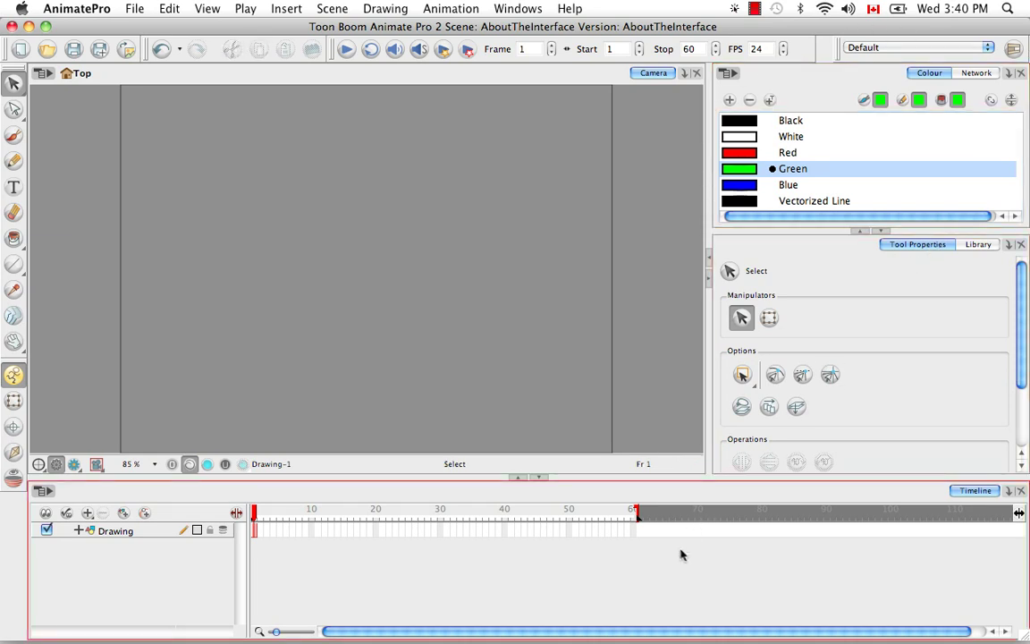
click(512, 391)
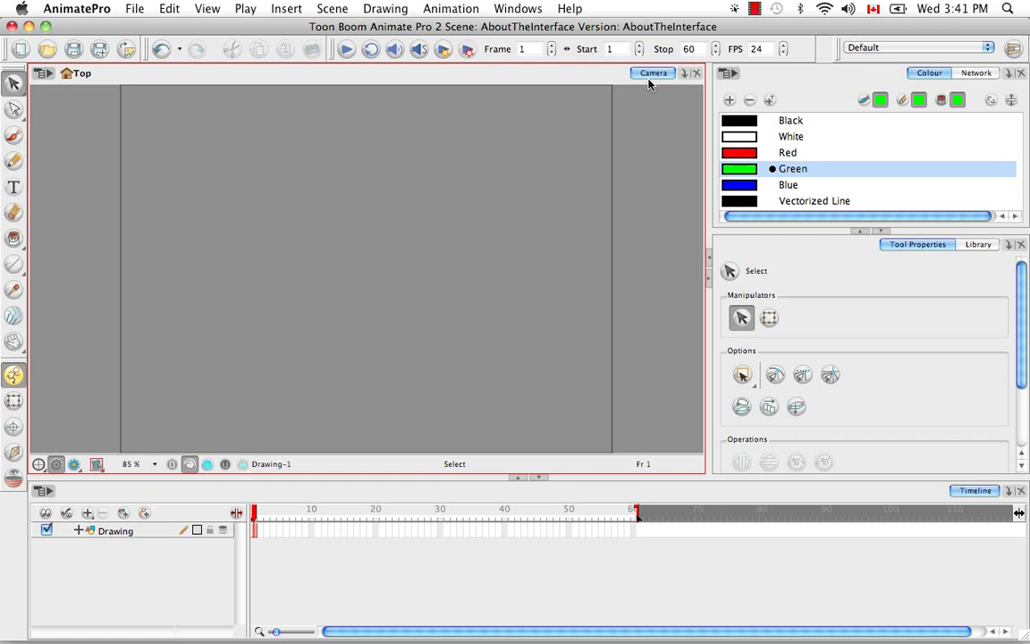
click(737, 602)
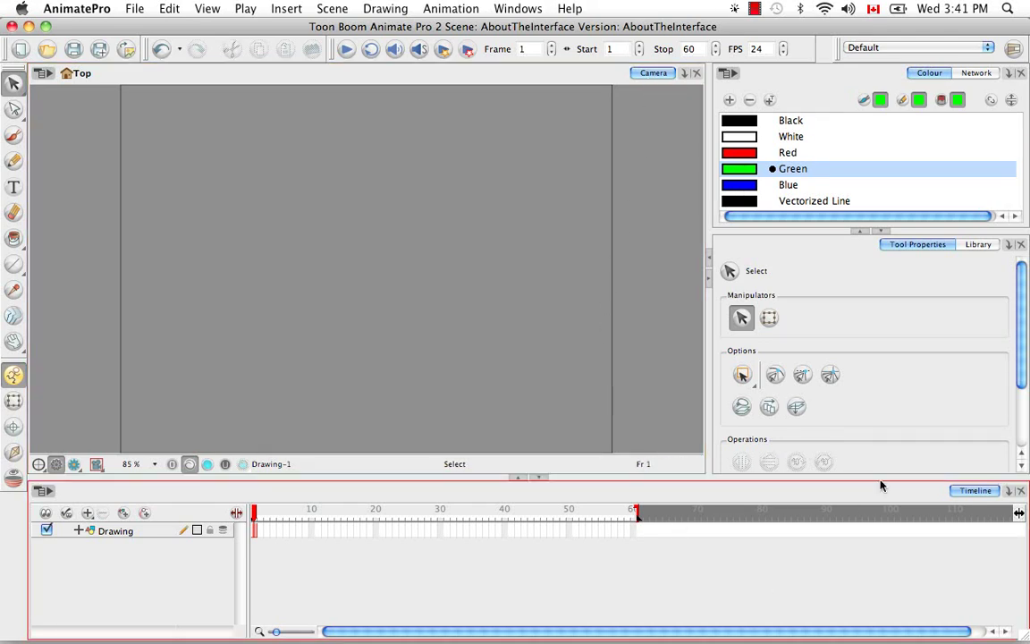
click(931, 316)
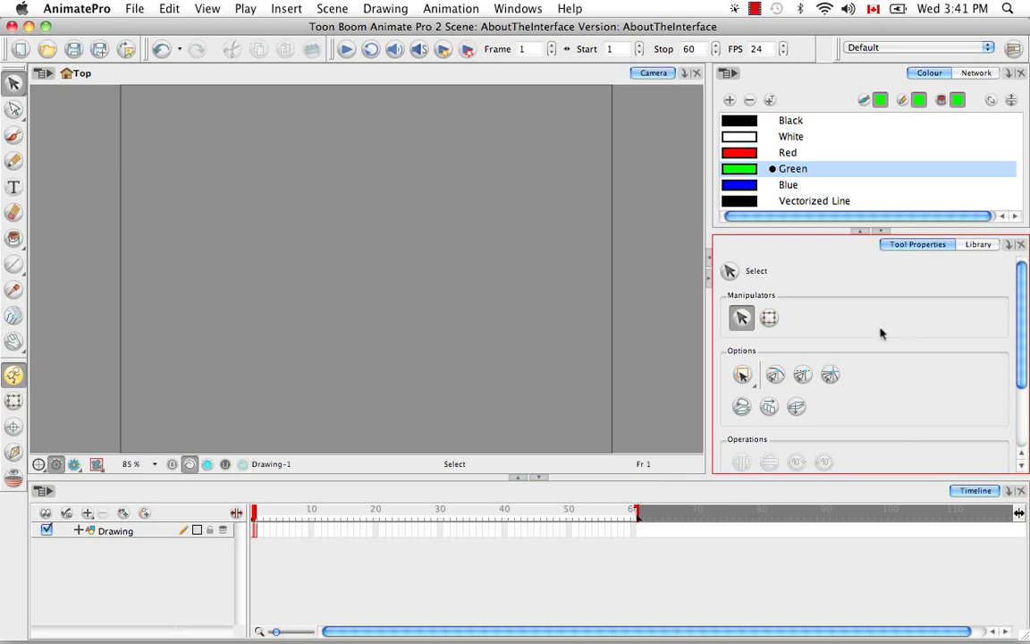
Step: Switch the right panel back and forth between the Library and Tool Properties tabs
click(983, 244)
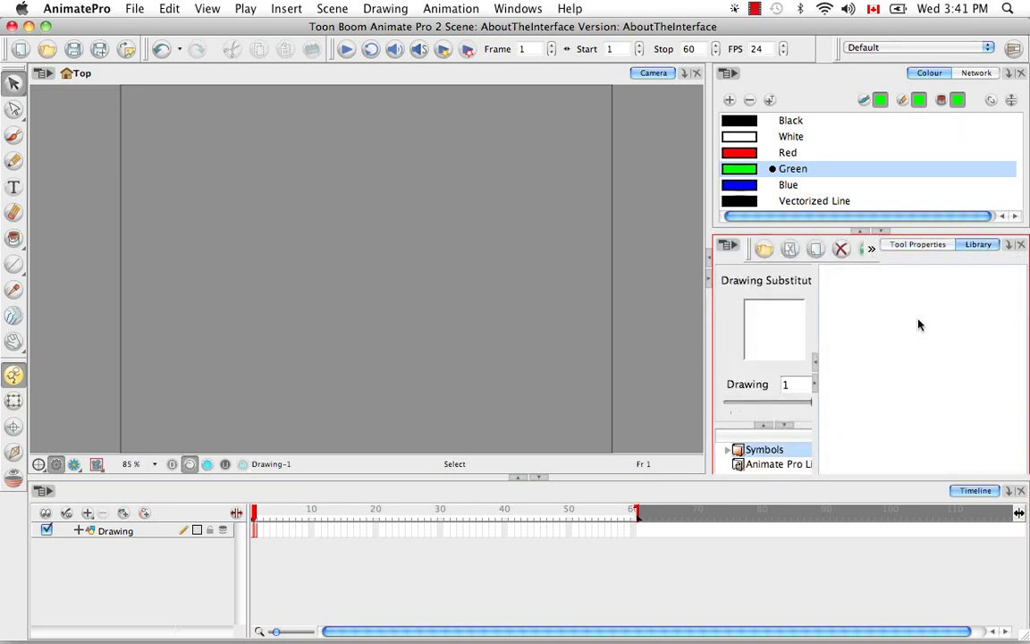
click(926, 246)
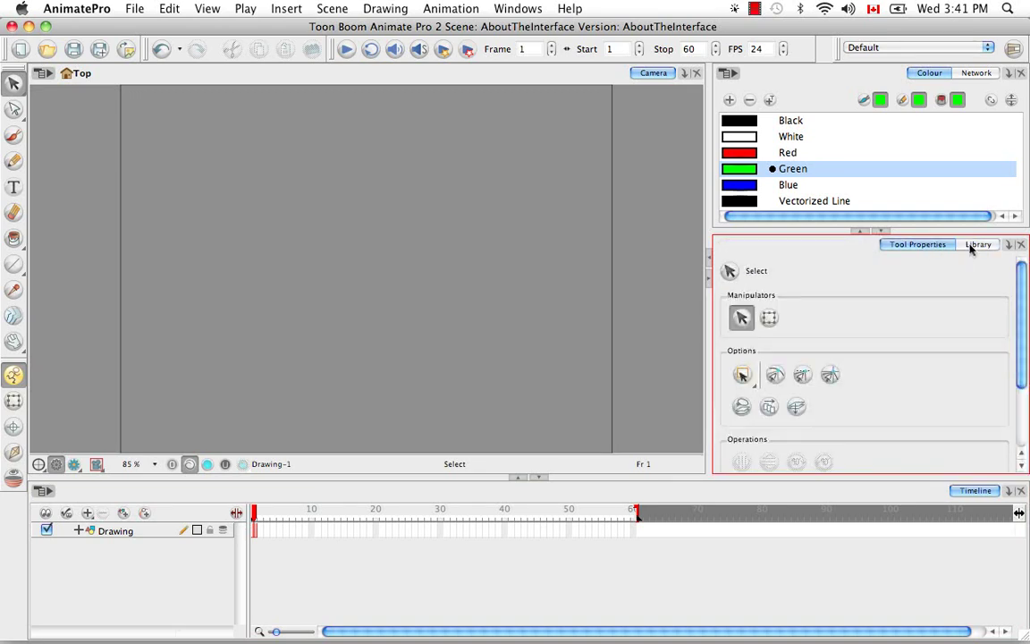
click(958, 247)
click(942, 245)
Step: Flip the top panel between the Network view and the Colour list
click(976, 74)
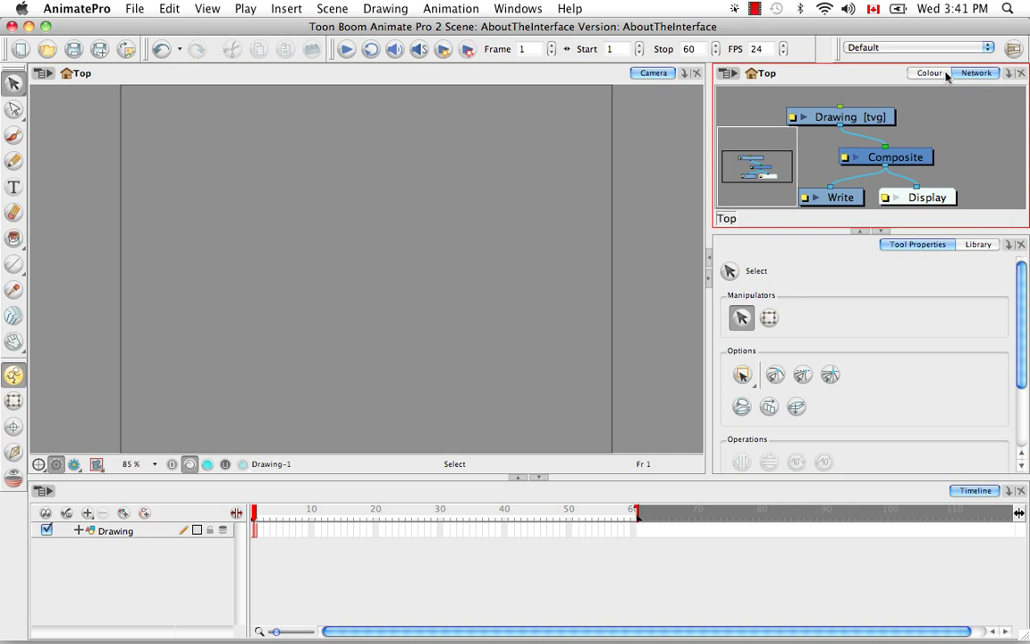
click(943, 75)
click(975, 74)
click(946, 74)
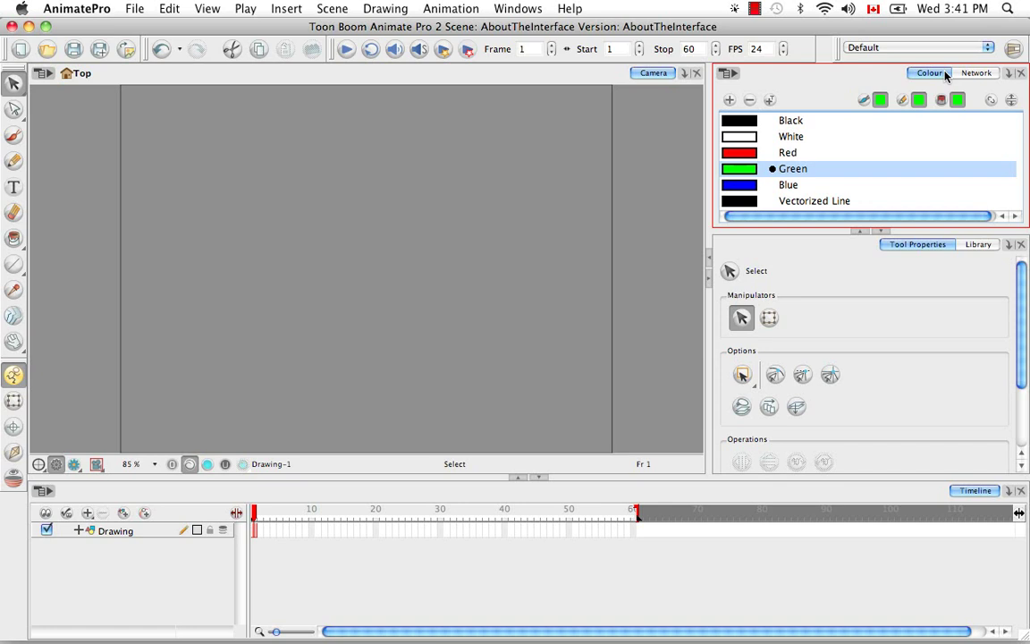
Step: Open the Module Library as a floating window, close it, then focus Tool Properties
click(528, 9)
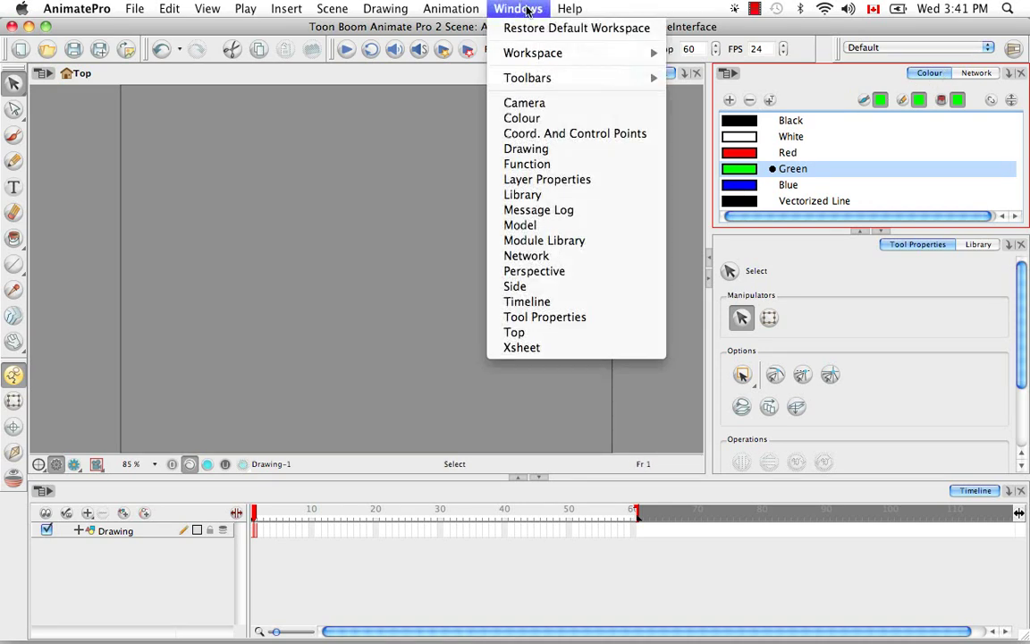
click(598, 240)
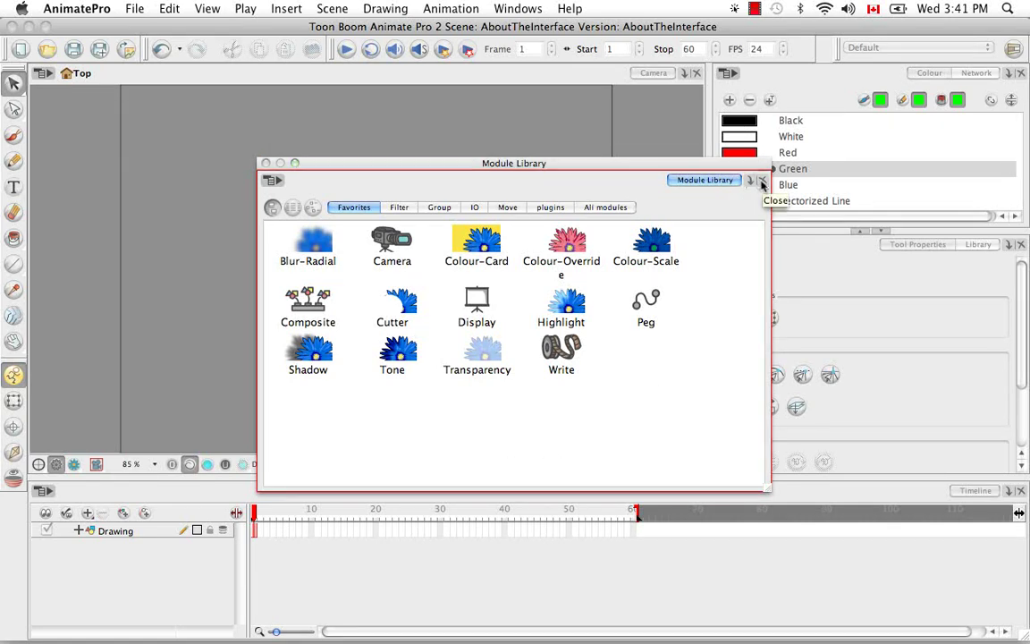
click(265, 163)
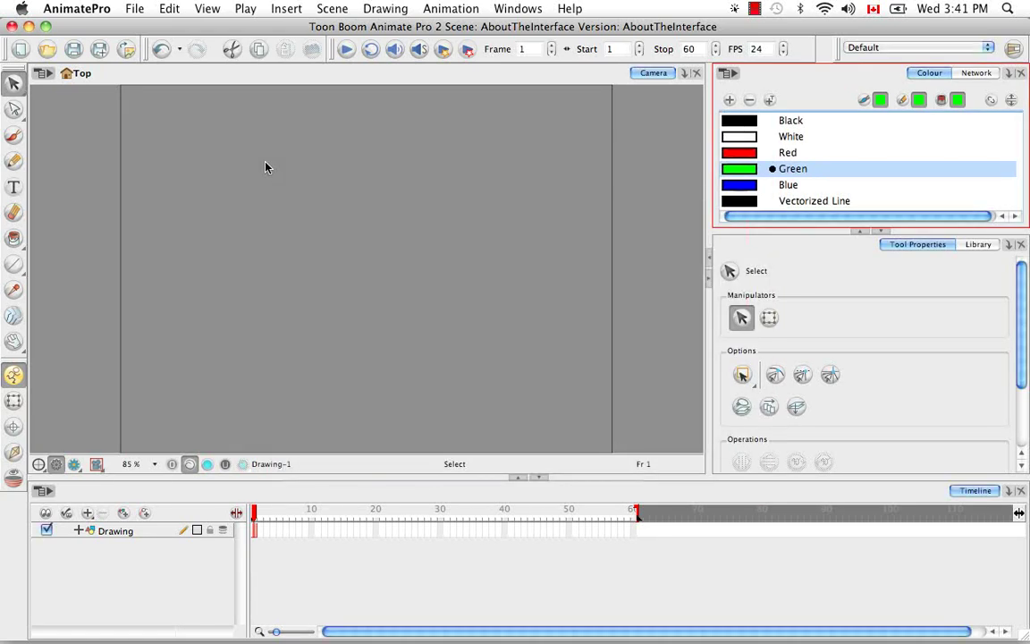
click(530, 8)
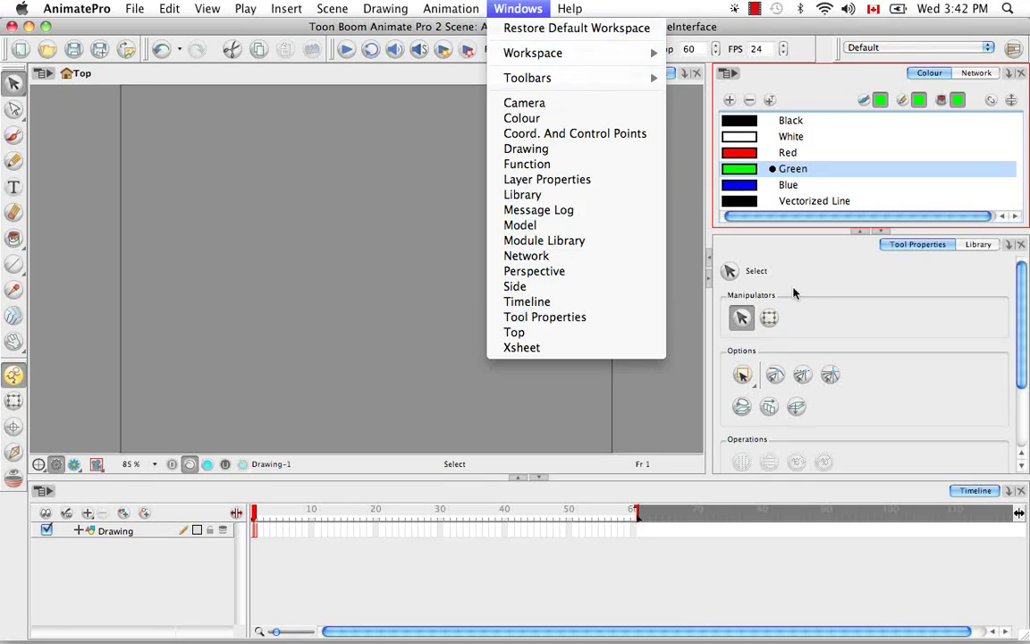
click(590, 318)
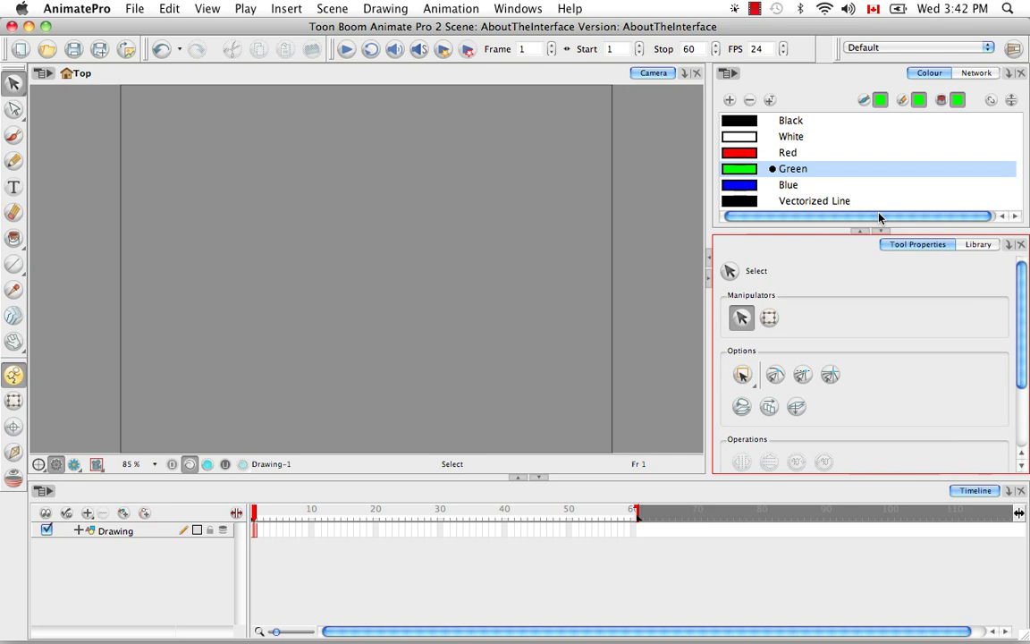
Step: Open the Library in its own floating window, then close it
click(498, 9)
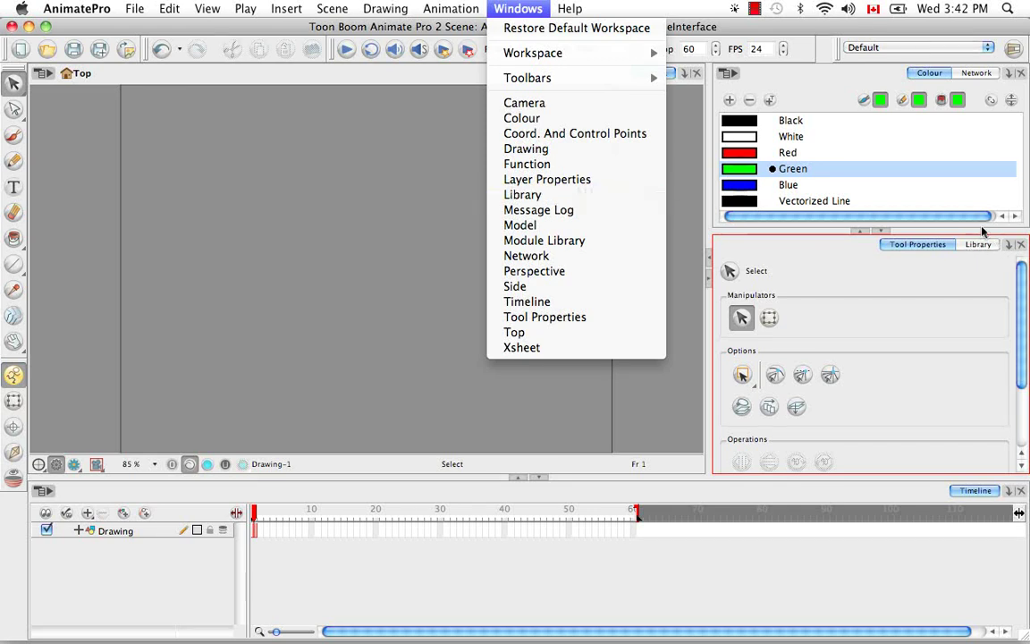
click(563, 195)
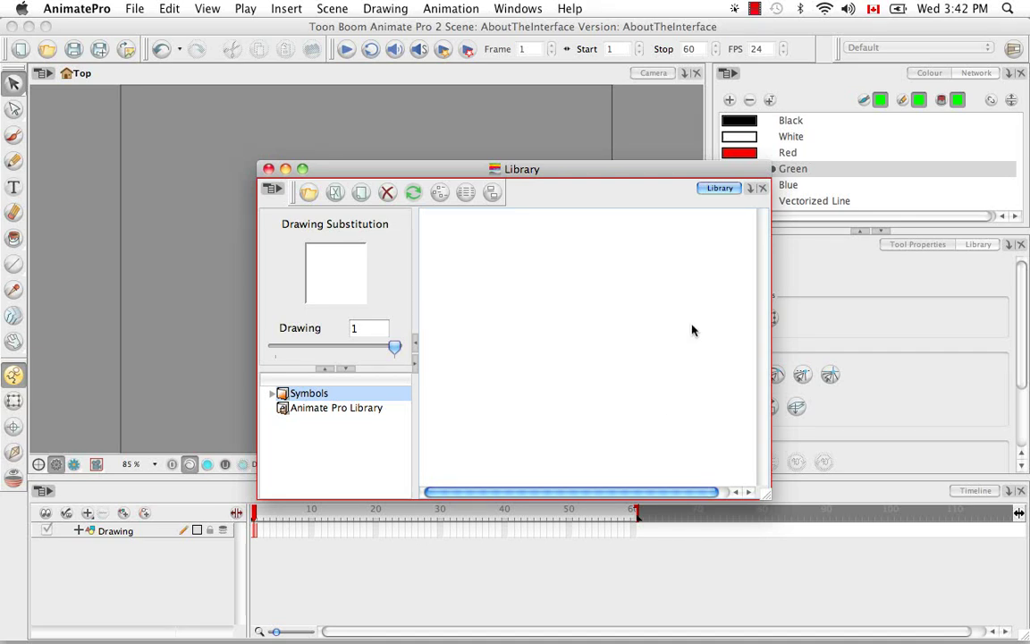
click(268, 169)
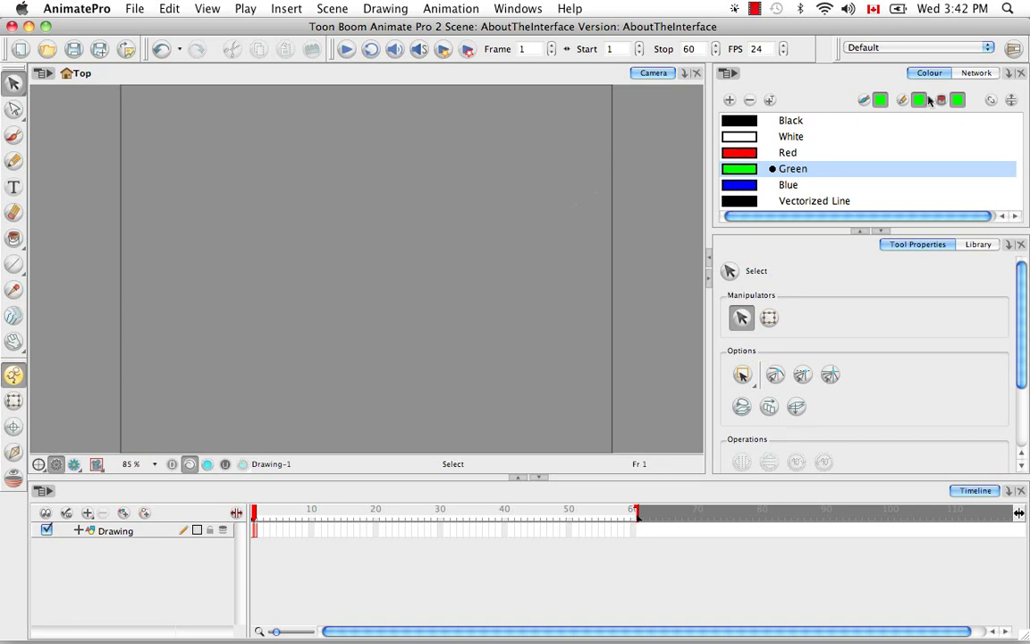
Step: Float the Colour list, move it higher, shorten it and reposition it over the workspace
drag(791, 120, 345, 184)
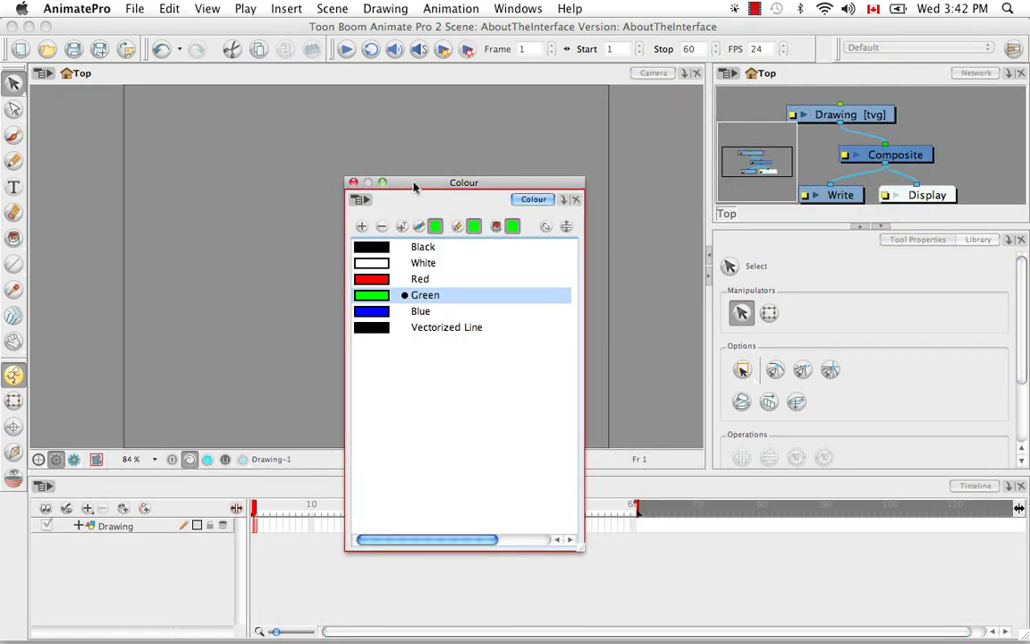
drag(375, 178, 379, 127)
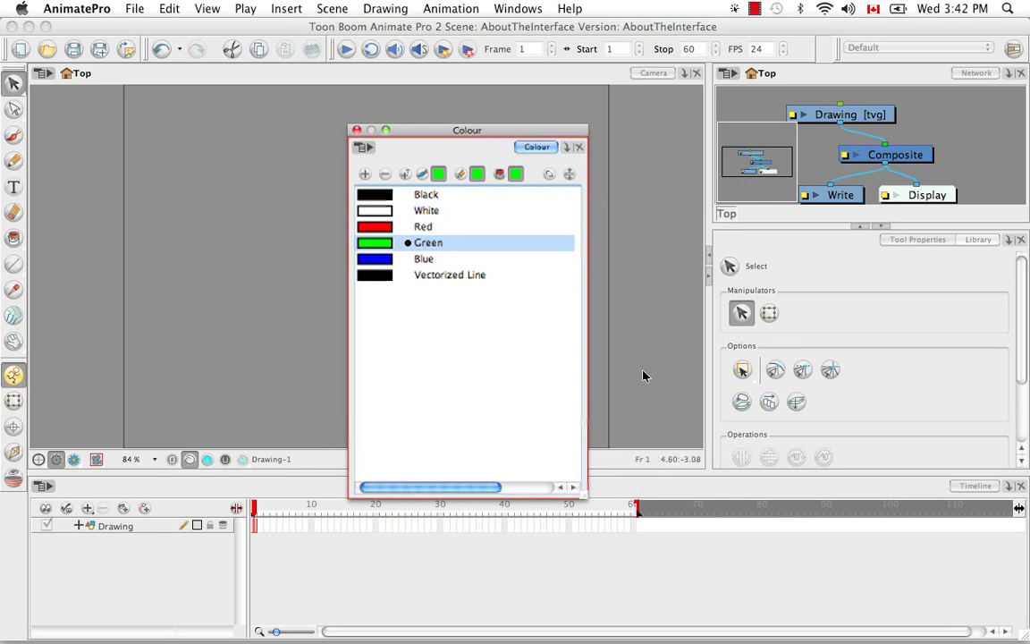
drag(585, 497, 585, 367)
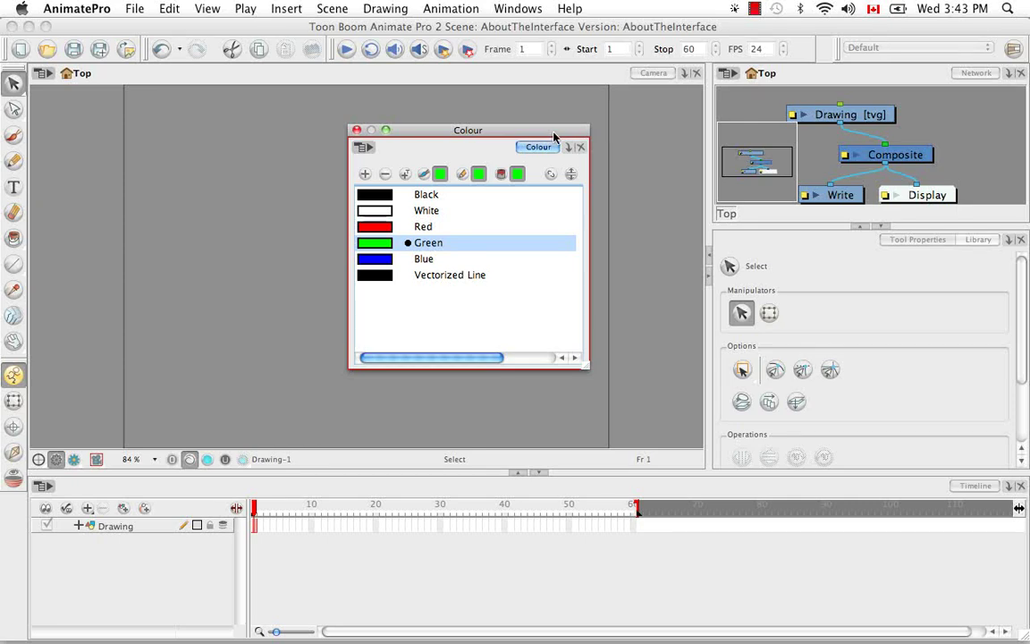
drag(554, 136, 514, 149)
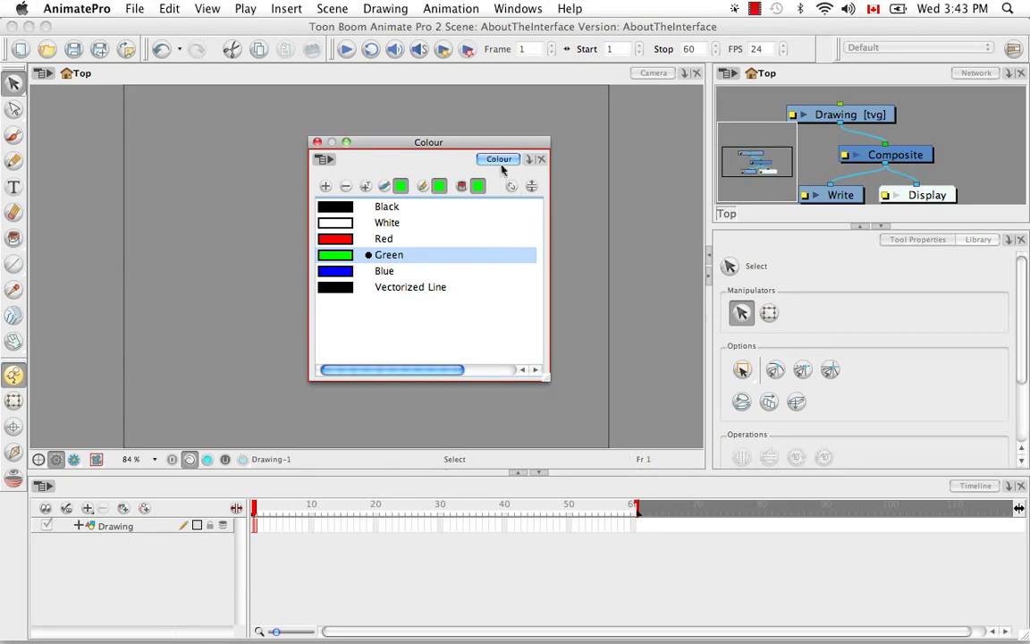
Step: Dock the Colour list left of the camera view, adjust the divider, then collapse and restore the camera view
drag(501, 162, 40, 178)
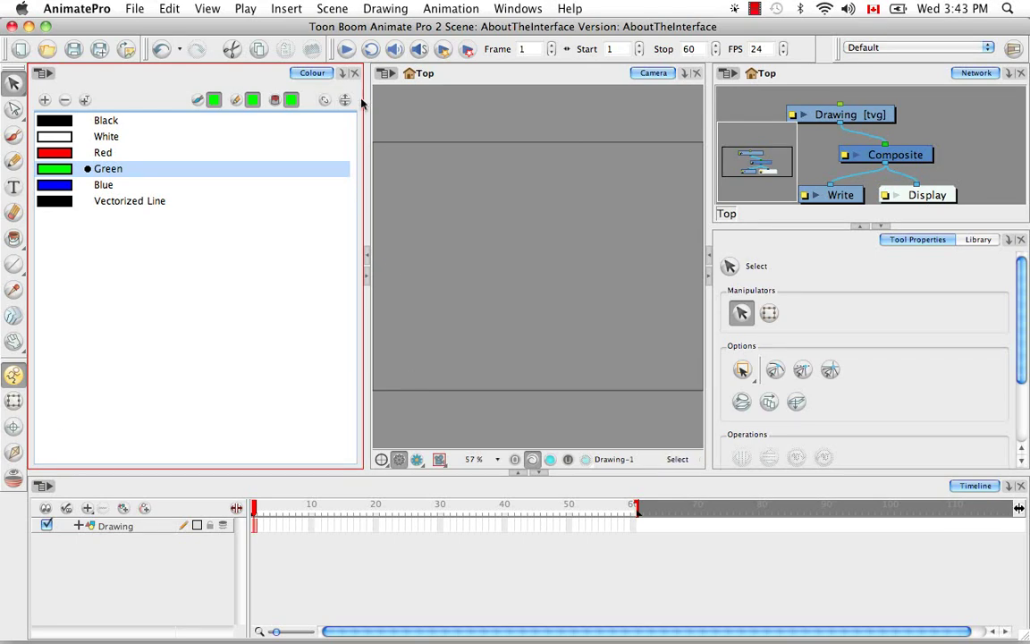
drag(405, 129, 372, 145)
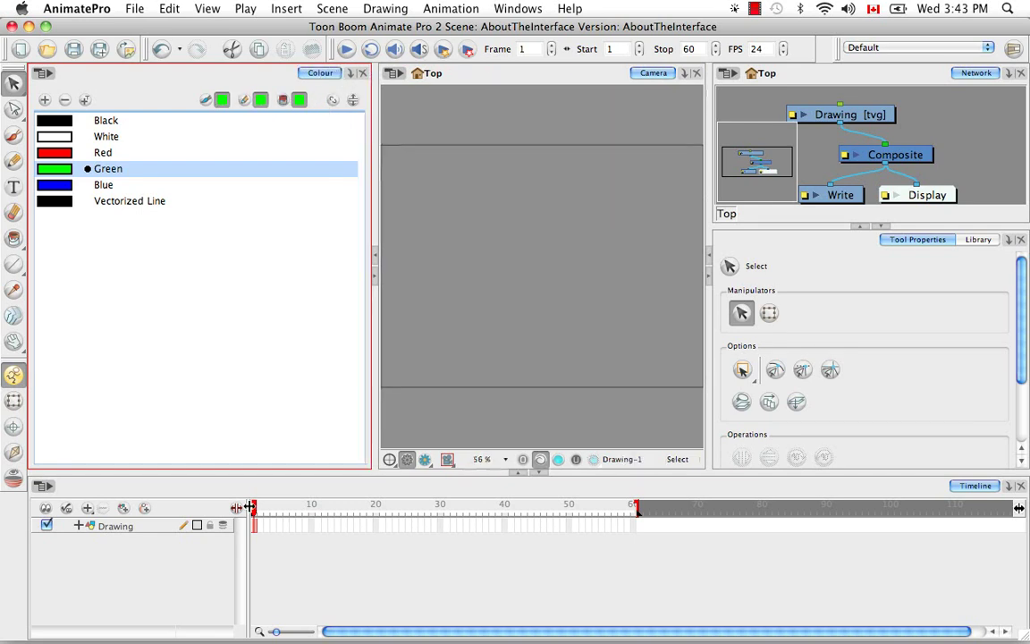
mouse_move(282, 470)
mouse_down()
mouse_move(276, 373)
mouse_move(290, 479)
mouse_up()
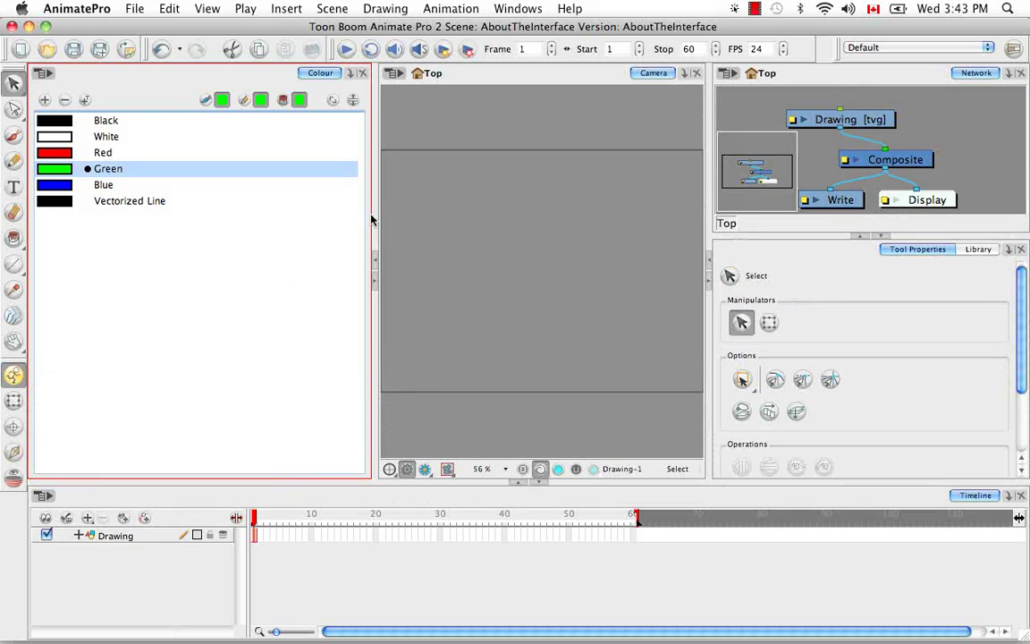
click(374, 282)
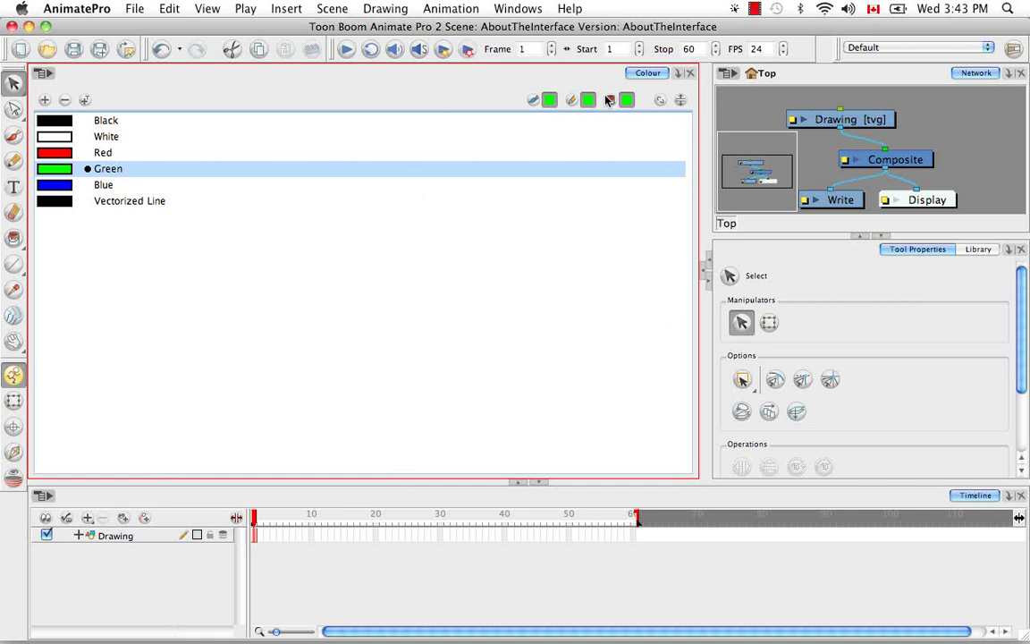
click(703, 273)
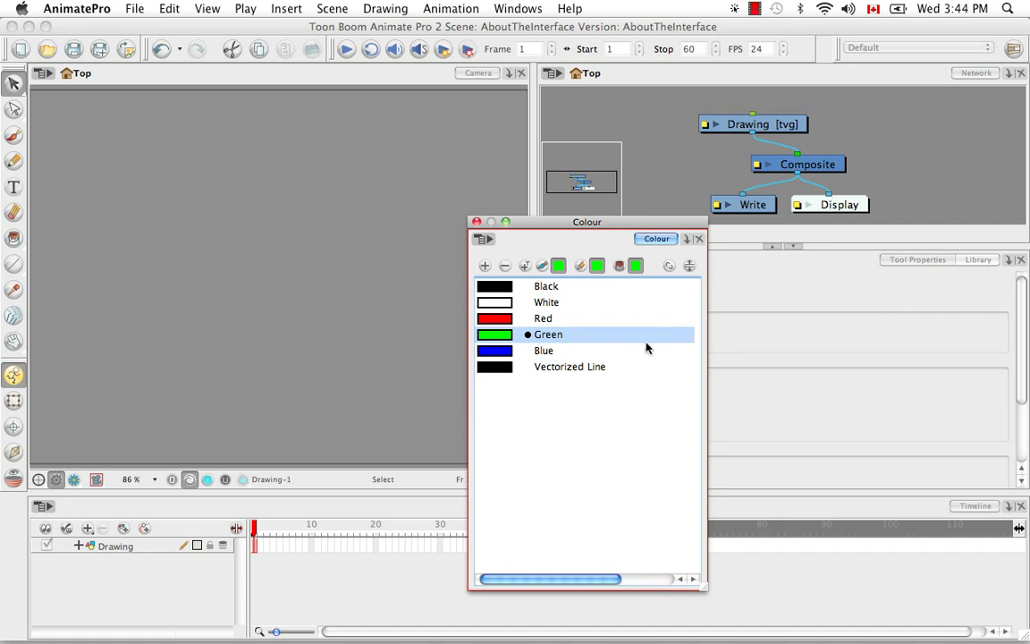
Step: Dock the Colour palette beside Tool Properties and Library, then check each tab
click(821, 273)
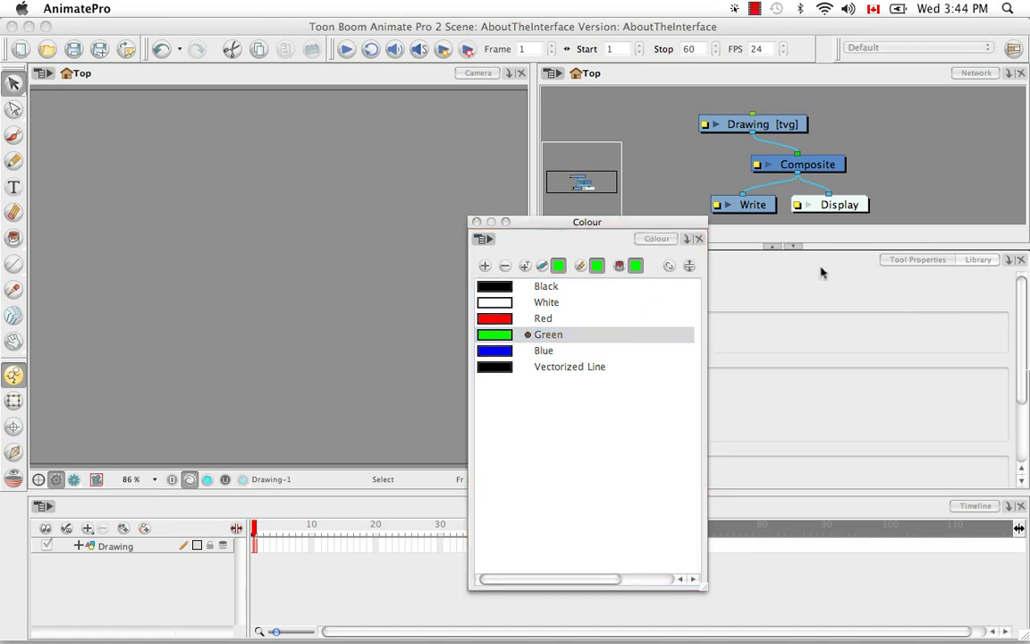
click(915, 261)
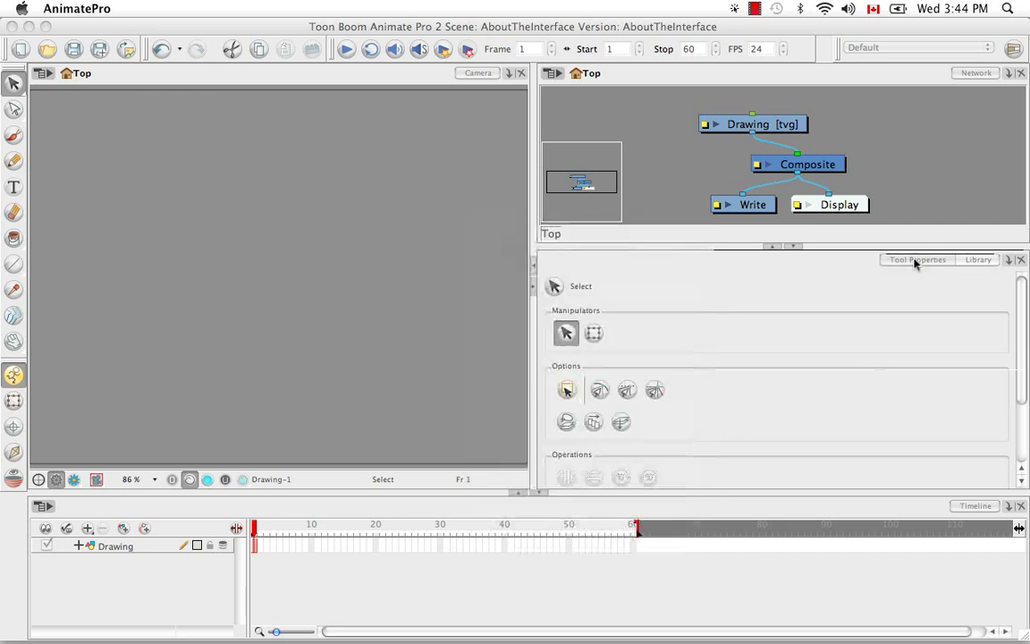
click(958, 260)
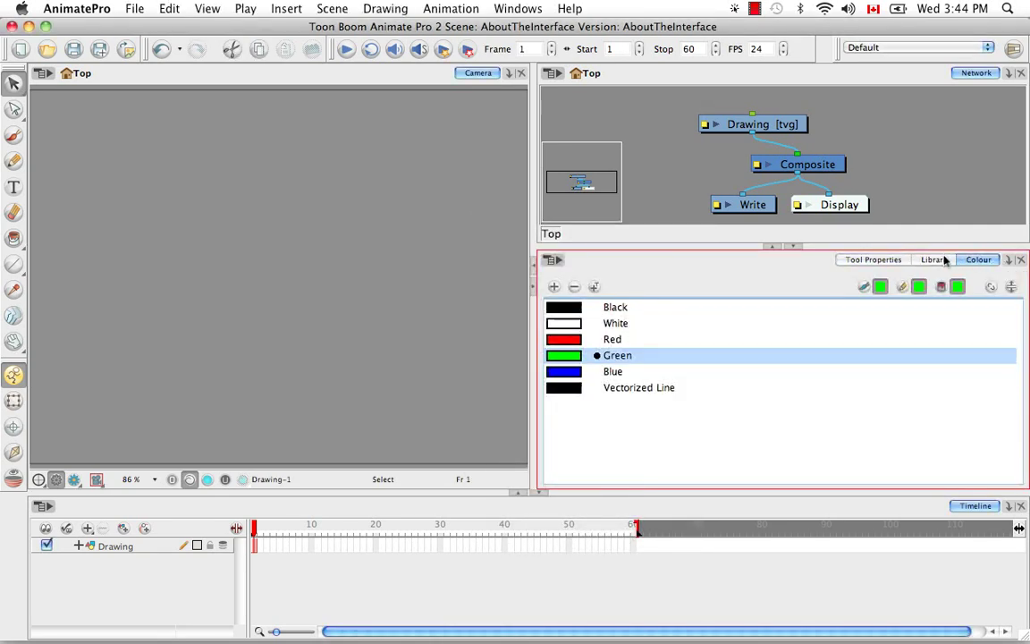
click(937, 261)
click(890, 261)
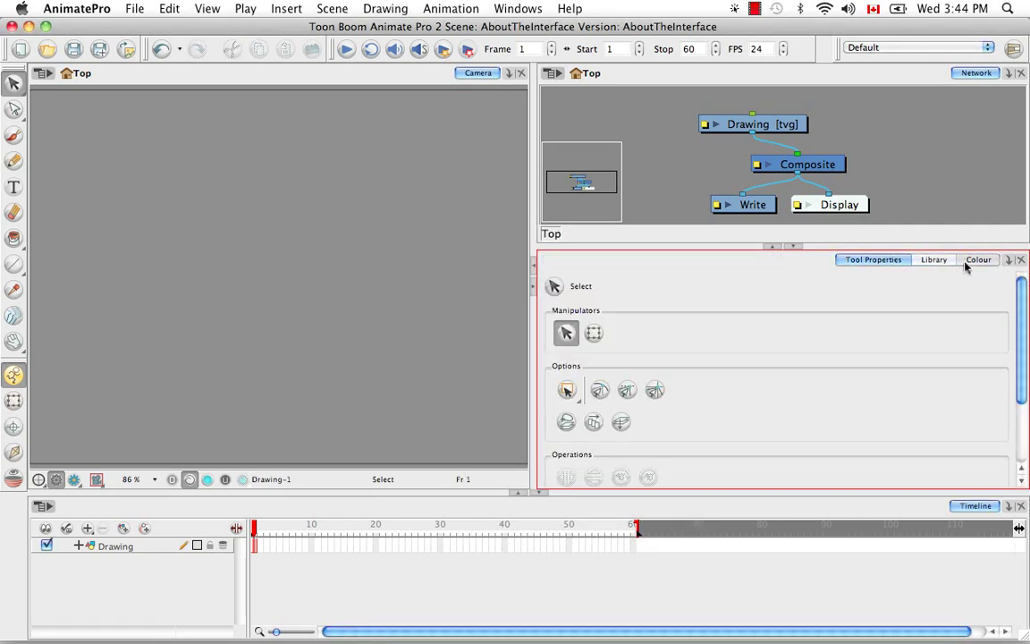
click(977, 260)
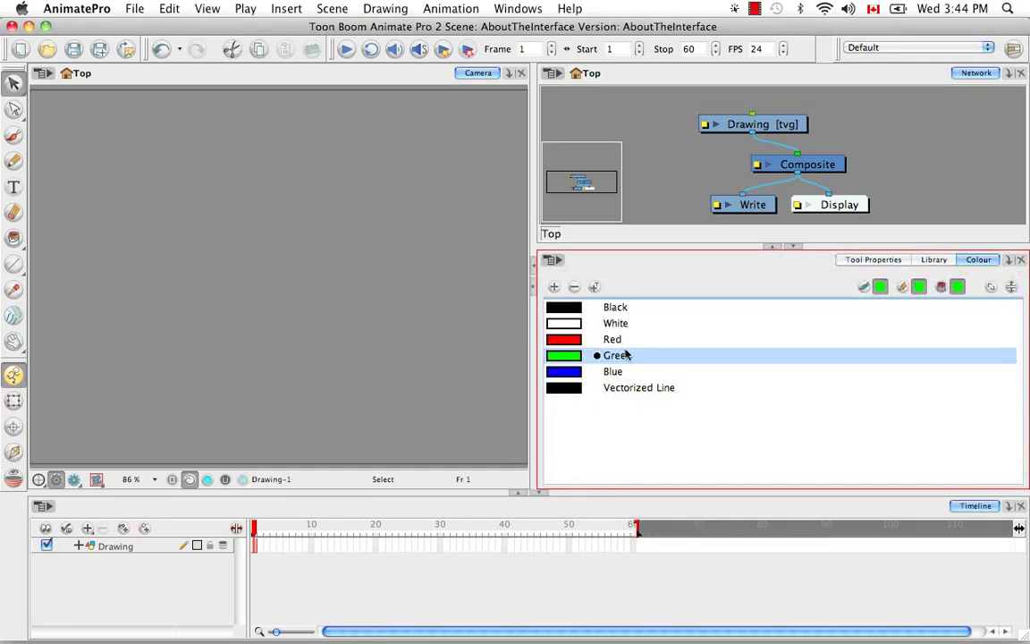
Step: Close the docked Colour palette and reopen it from Windows > Colour
click(1022, 261)
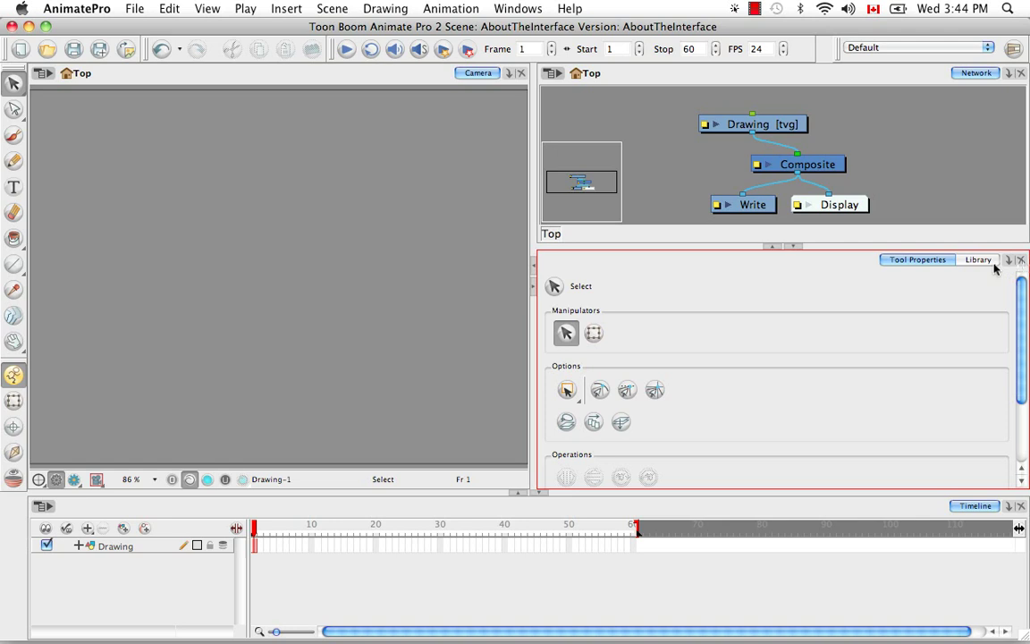
click(511, 8)
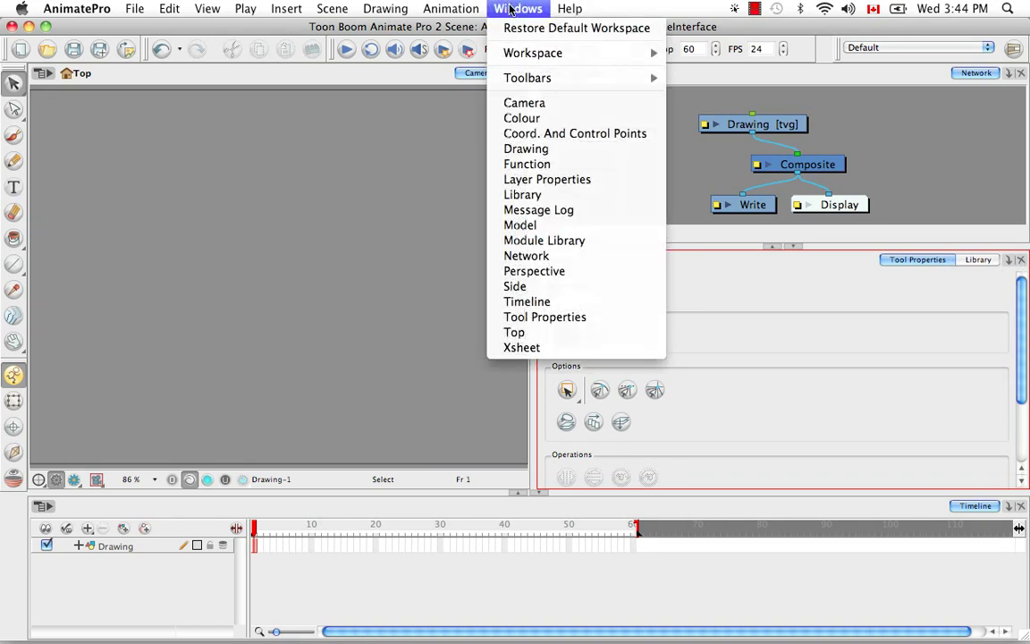
click(523, 117)
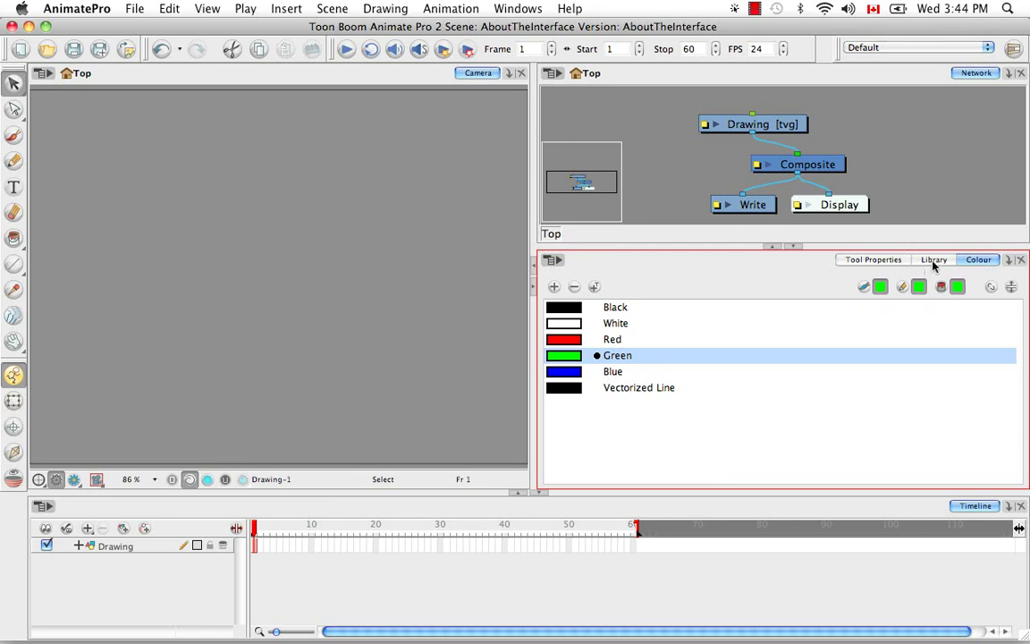
Step: Float the Colour palette, close it, reopen it from Windows > Colour, and close it again
drag(977, 259, 271, 174)
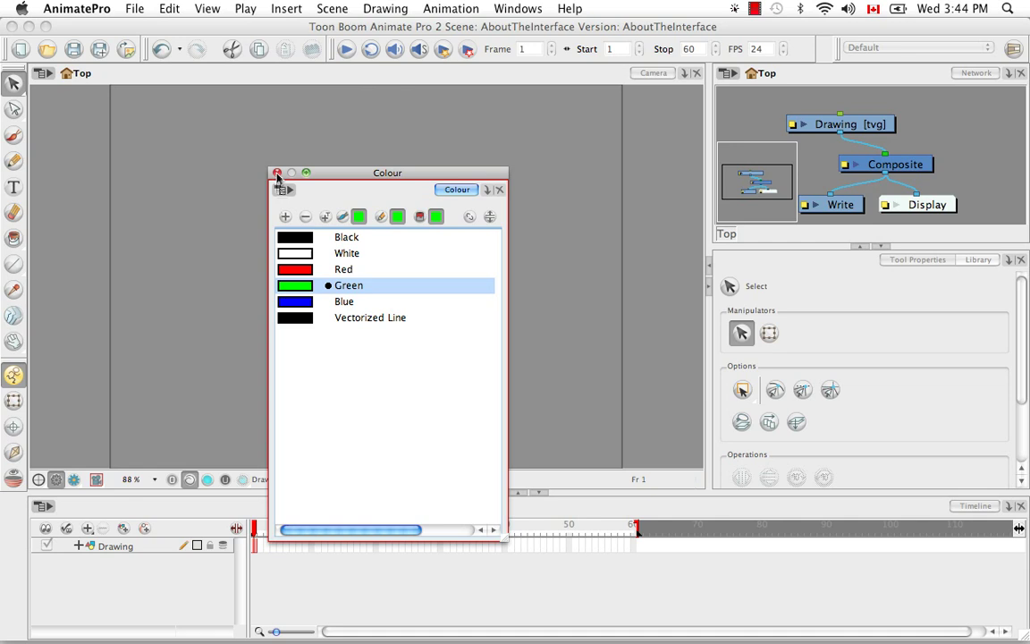
click(277, 173)
click(517, 8)
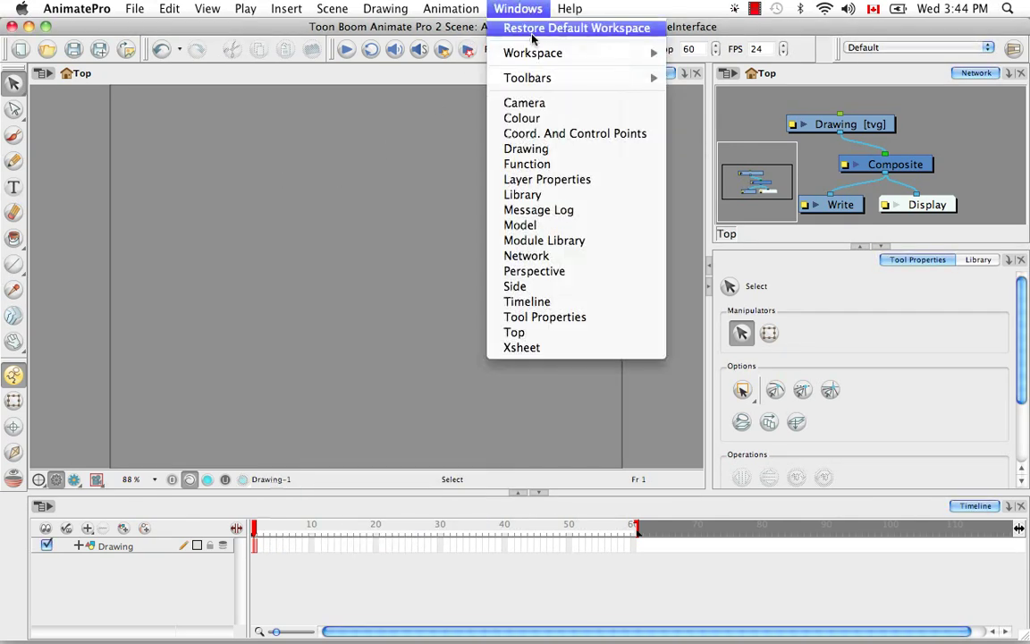
click(530, 124)
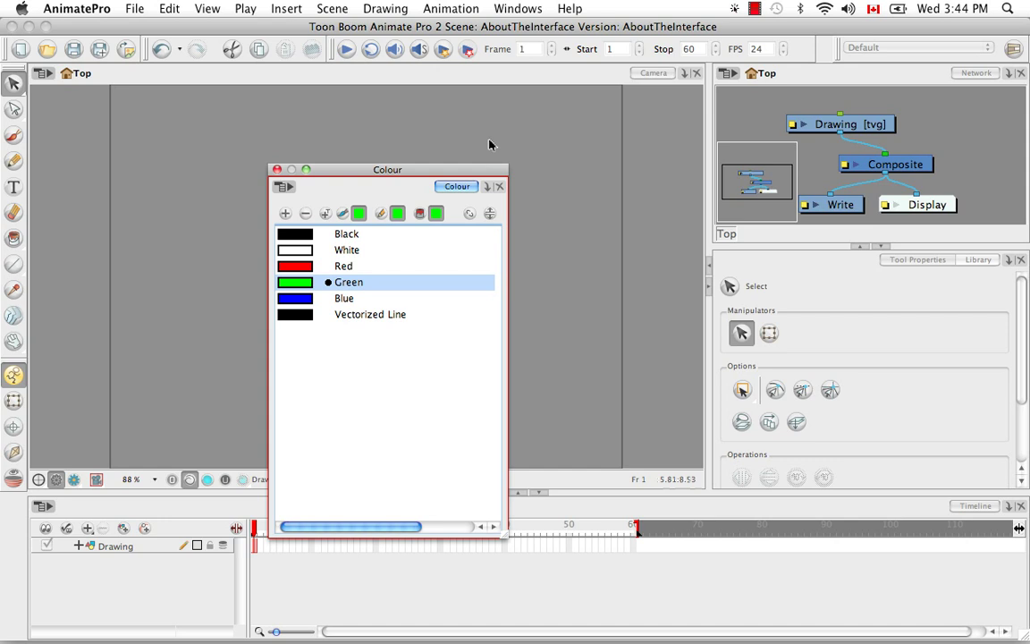
click(277, 169)
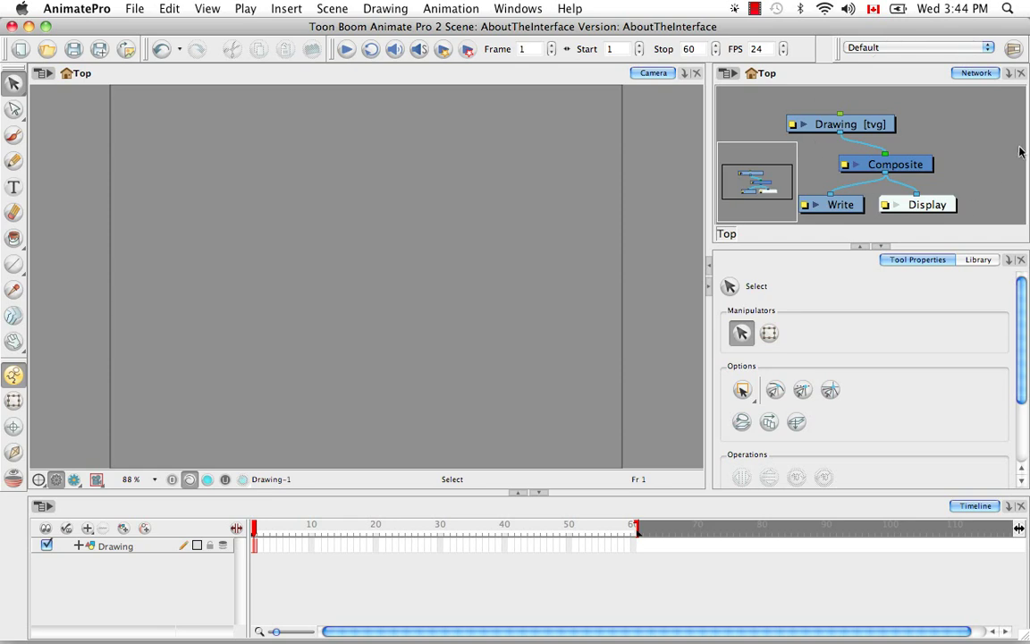
Step: Add a Colour tab beside the Network view via its view menu, then toggle between both tabs
click(1008, 74)
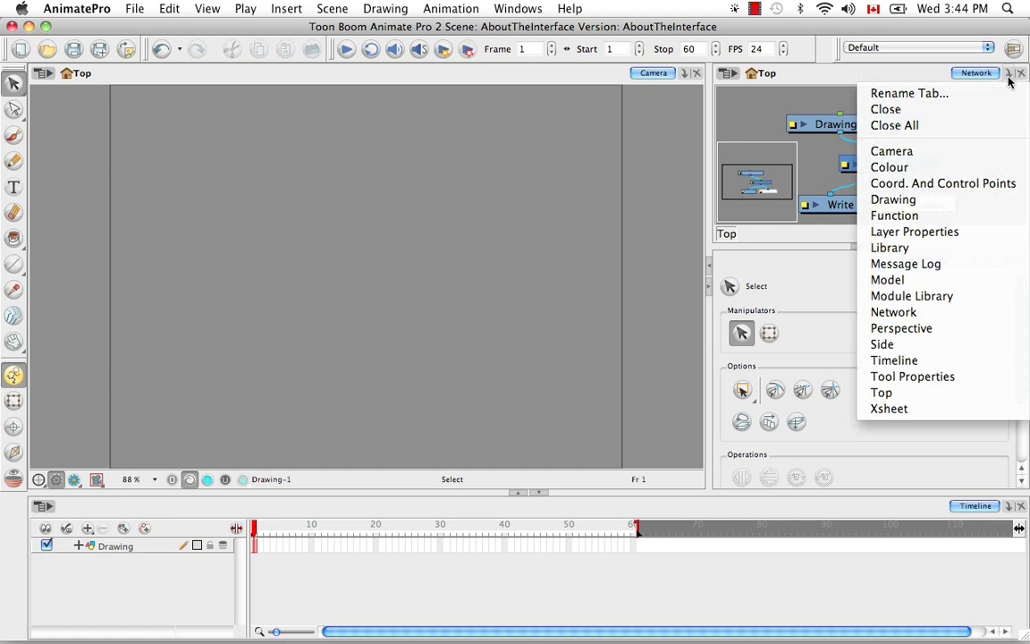
click(936, 168)
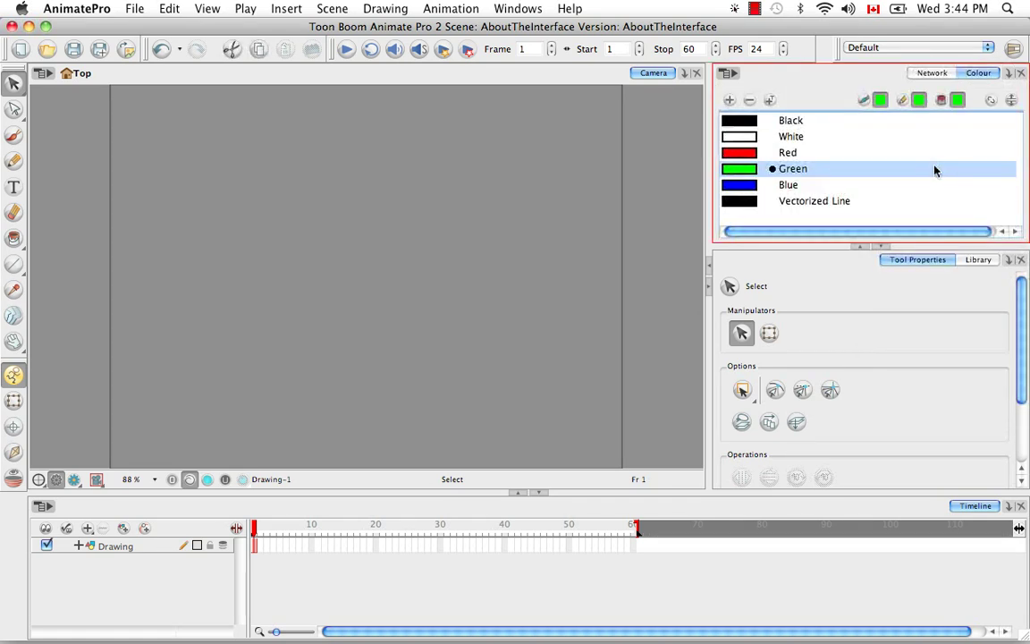
click(938, 74)
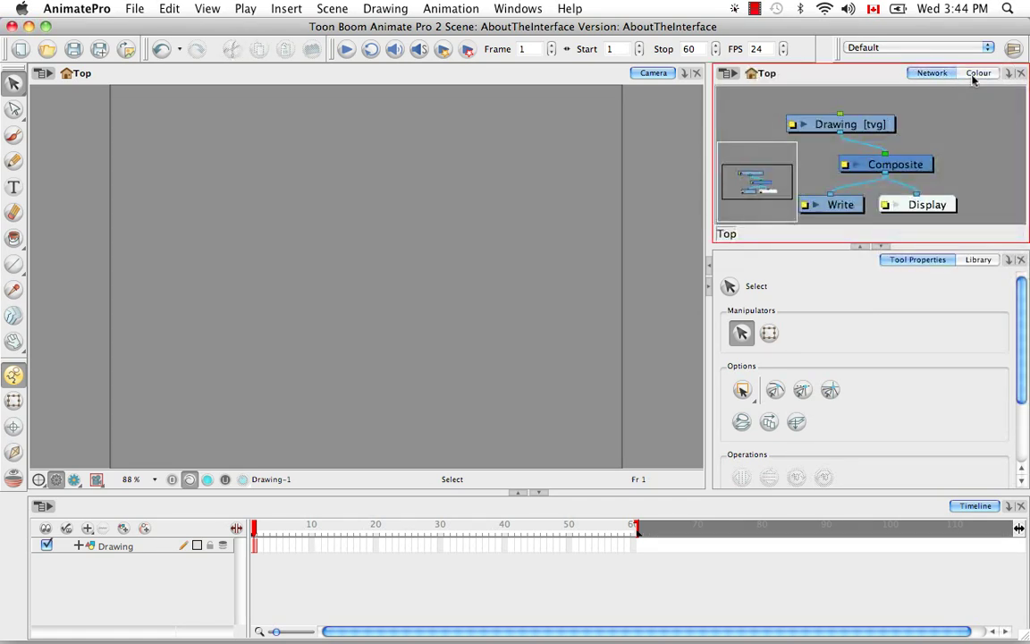
click(973, 76)
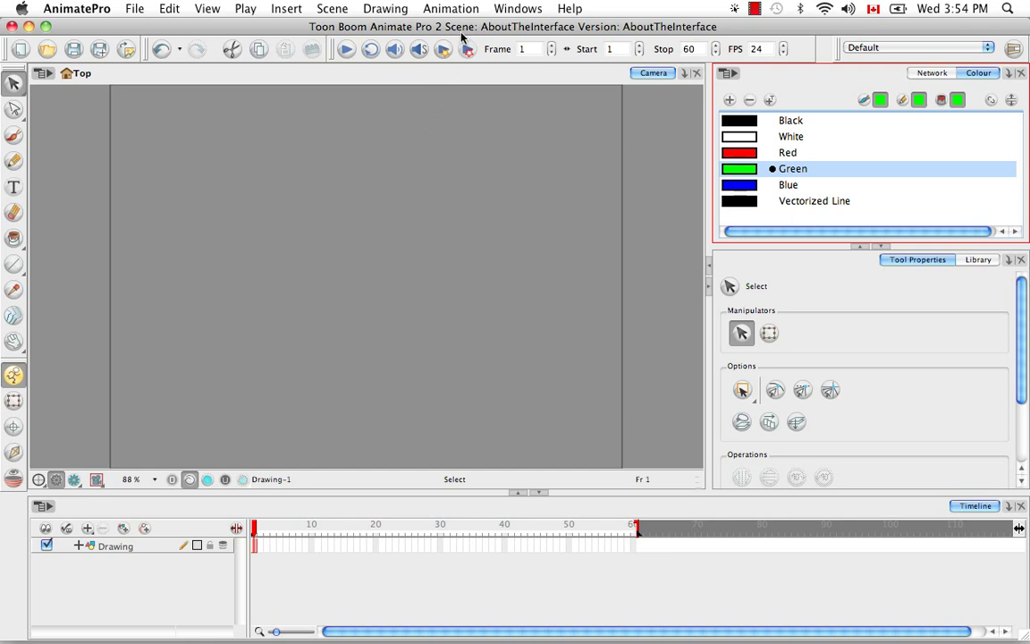
Step: Enable the Camera View toolbar from Windows > Toolbars
click(518, 9)
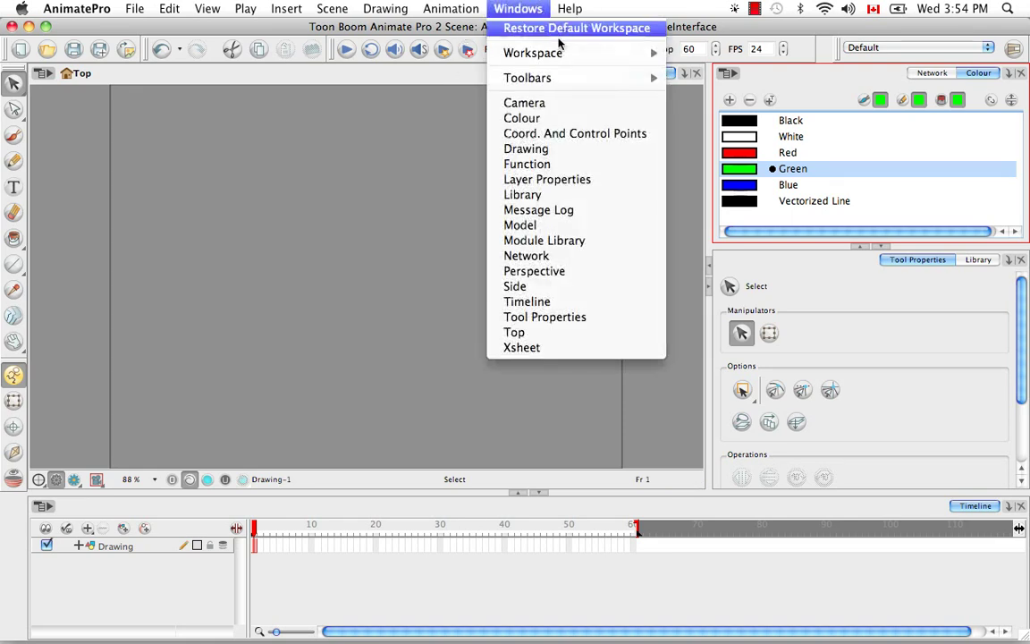
mouse_move(583, 80)
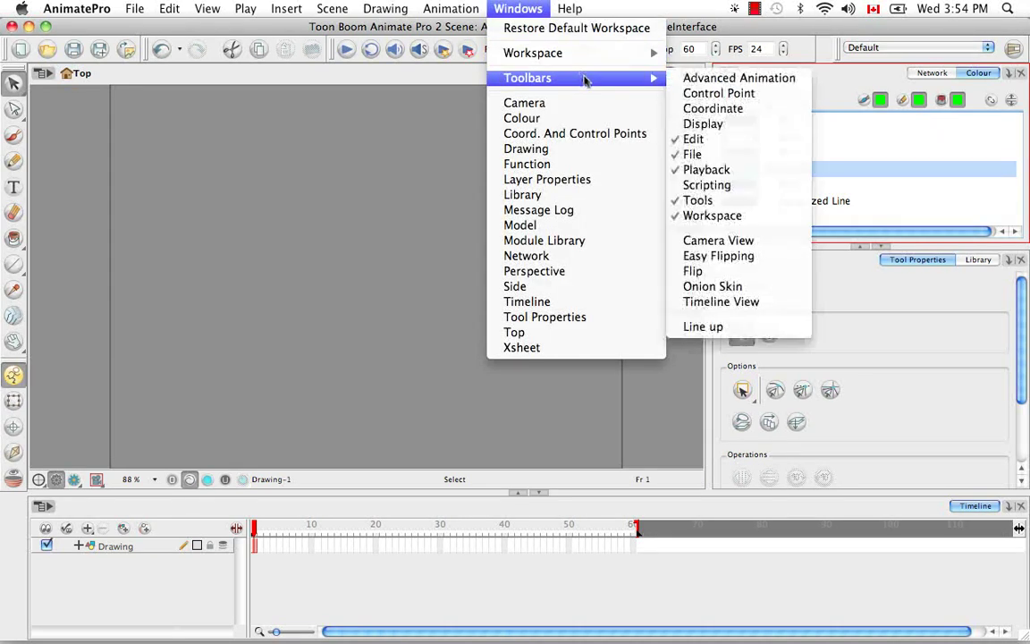
click(773, 243)
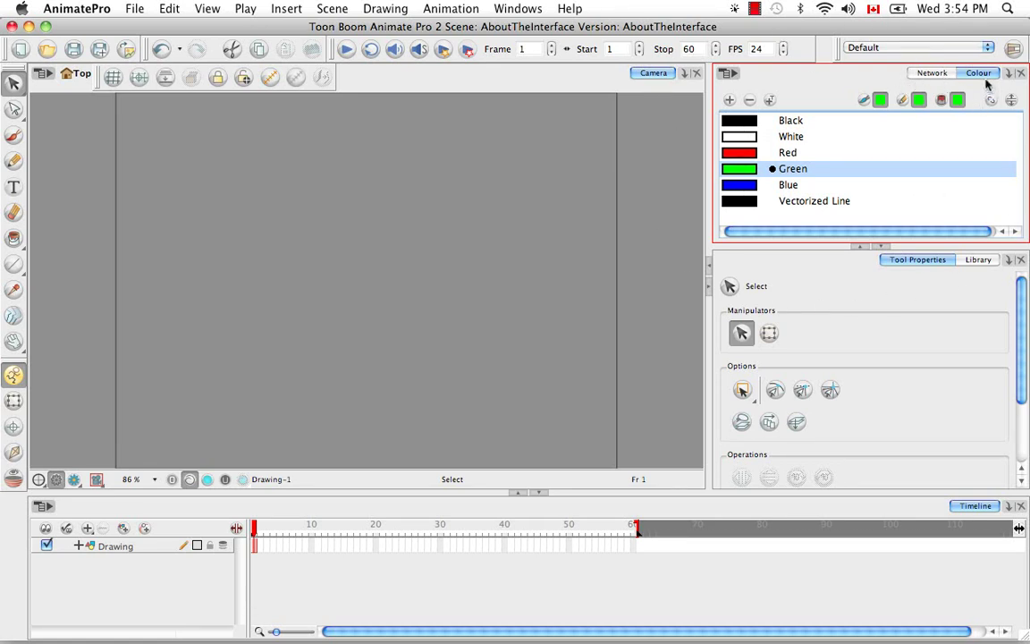
Step: Bring the Network tab to the front and enable its Network View toolbar
click(518, 9)
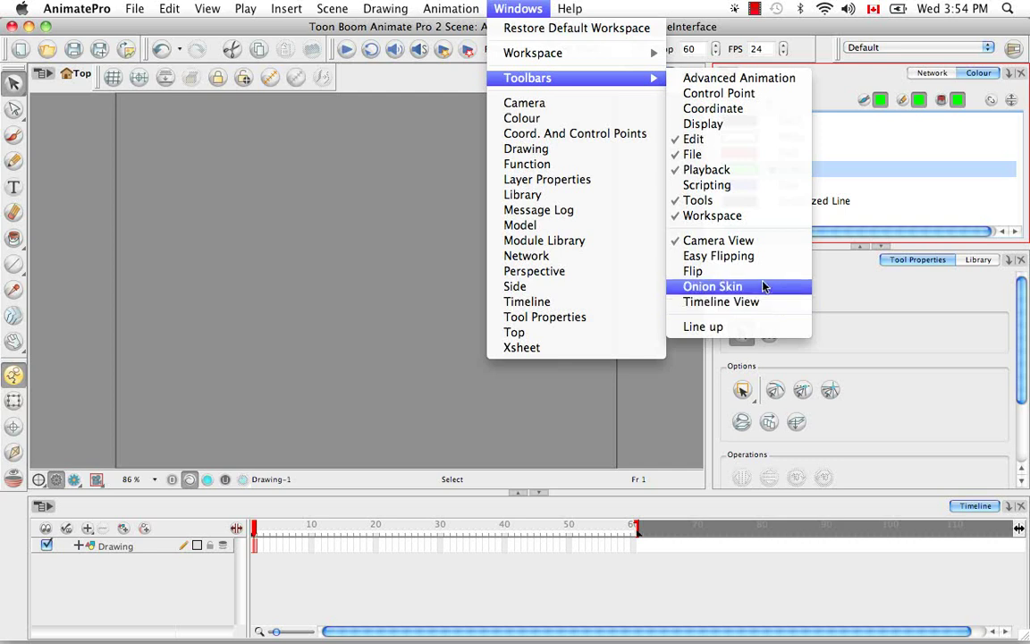
click(932, 74)
click(932, 73)
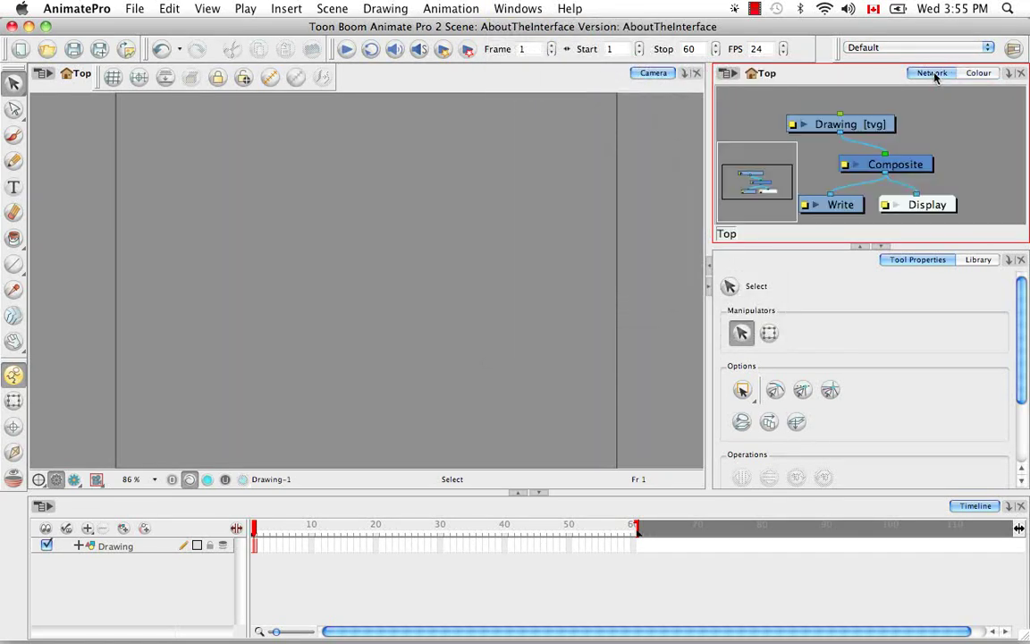
click(523, 9)
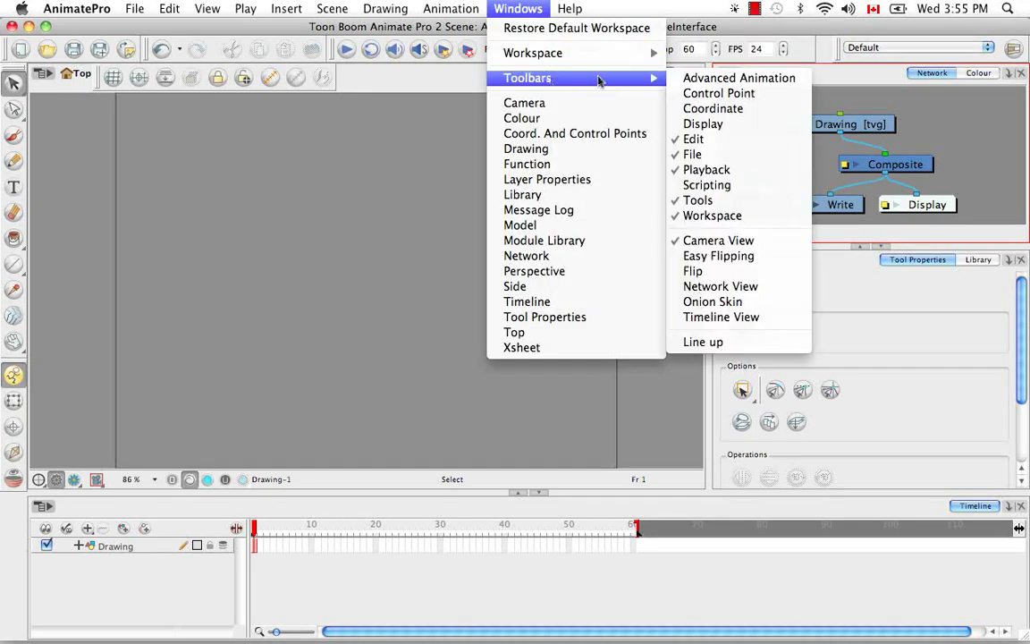
click(764, 286)
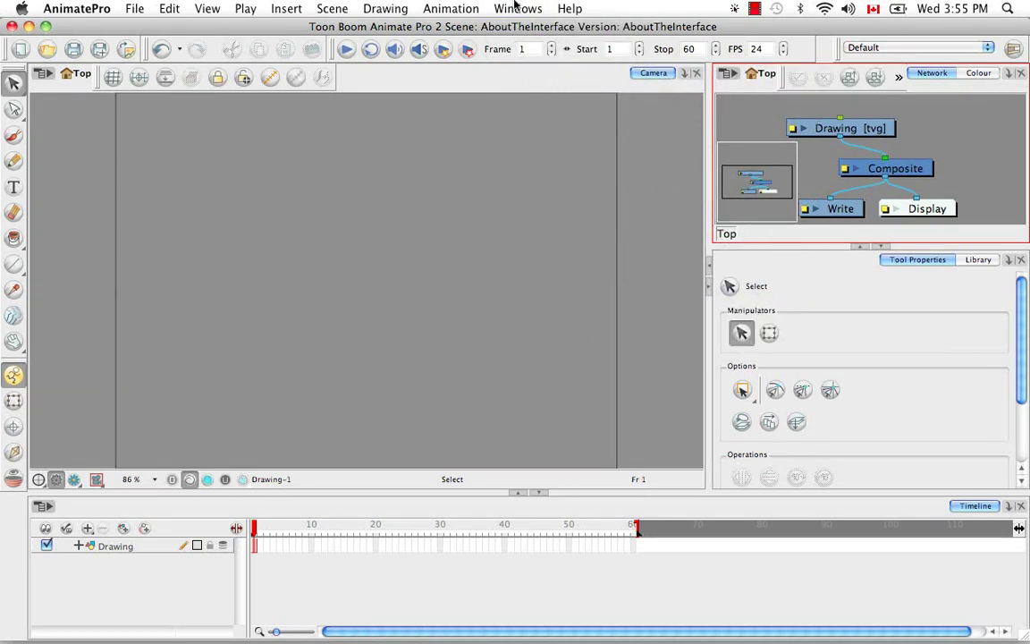
click(517, 9)
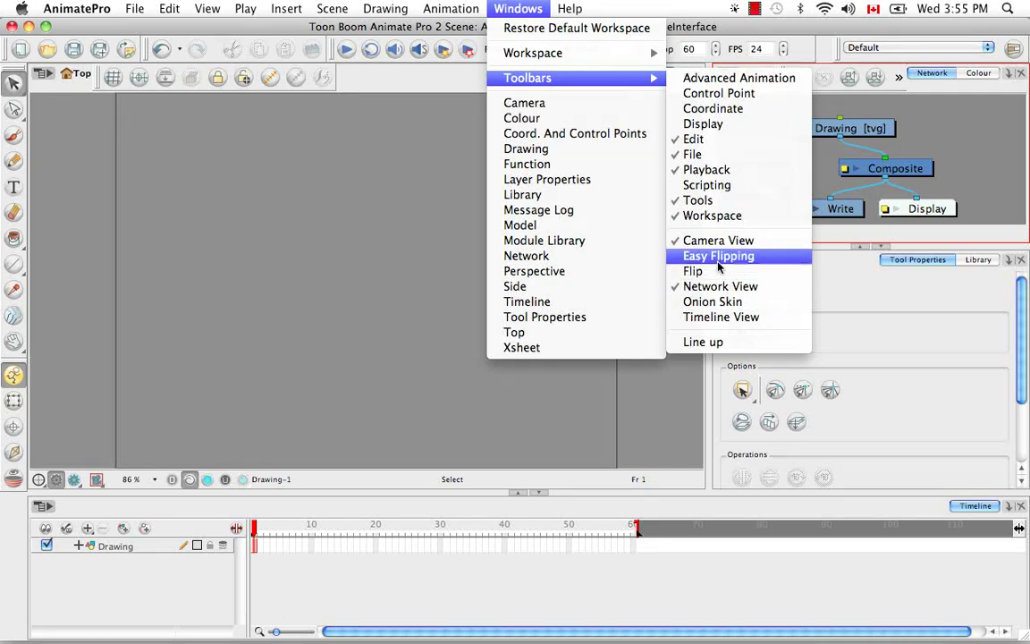
click(667, 7)
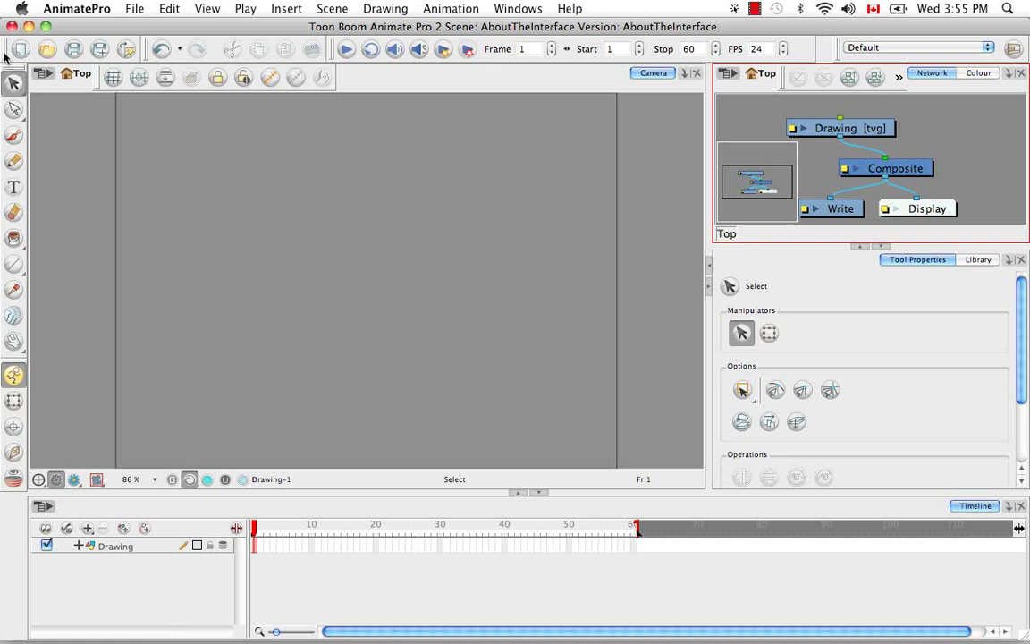
Step: Float the File toolbar, dock it by the drawing tools, then on the timeline, then float and close it
drag(5, 56, 249, 184)
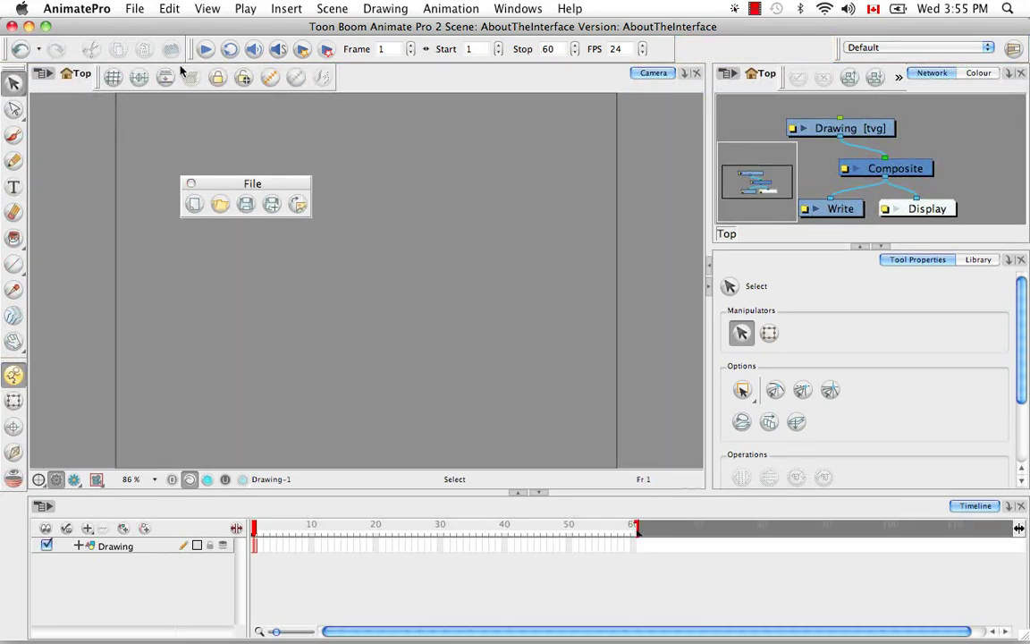
drag(204, 182, 15, 503)
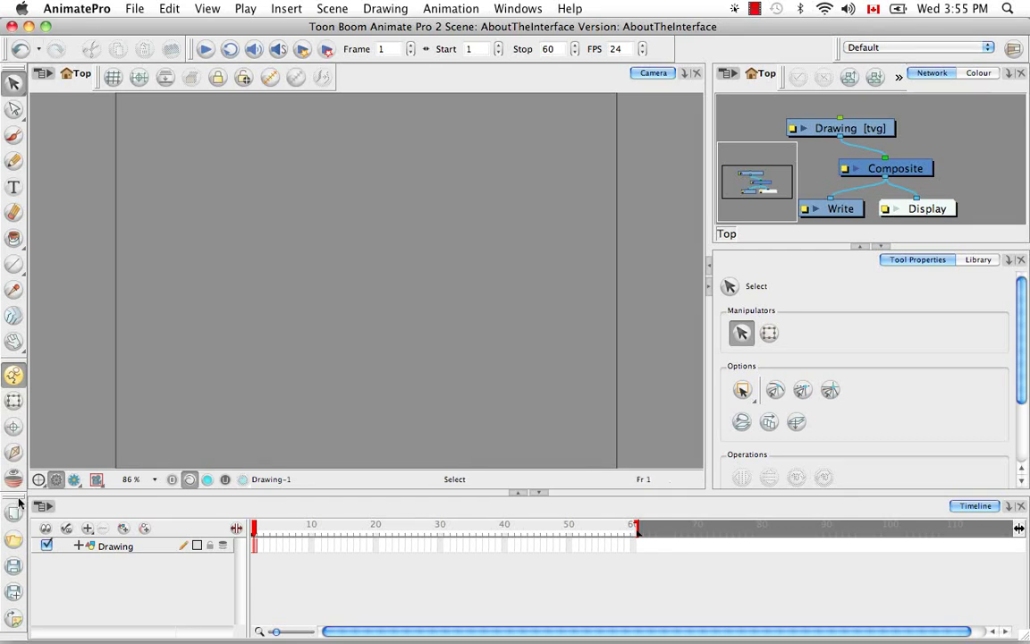
drag(19, 505, 125, 508)
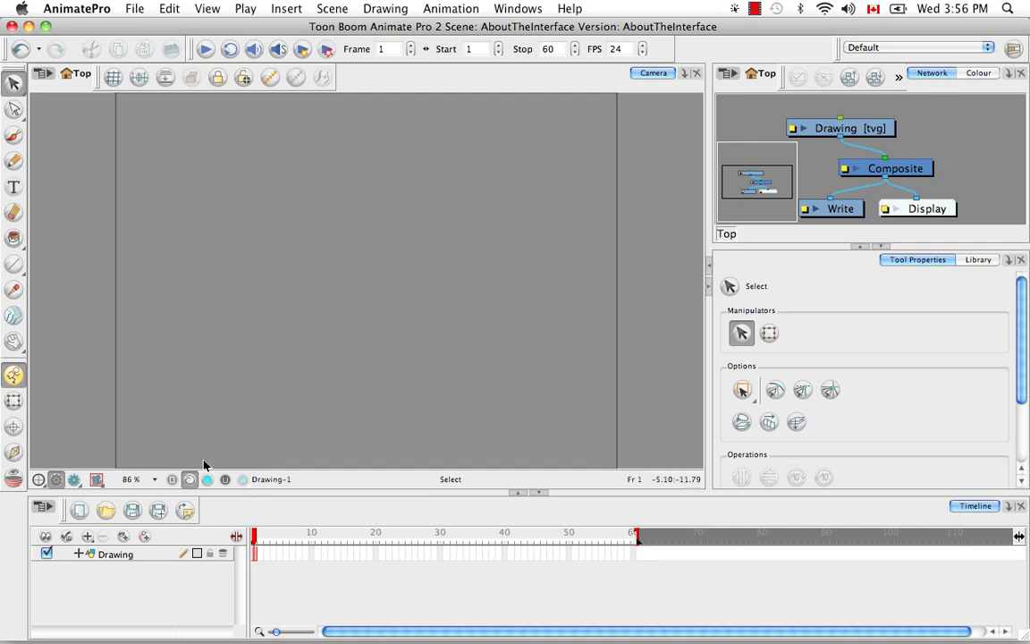
drag(65, 511, 215, 244)
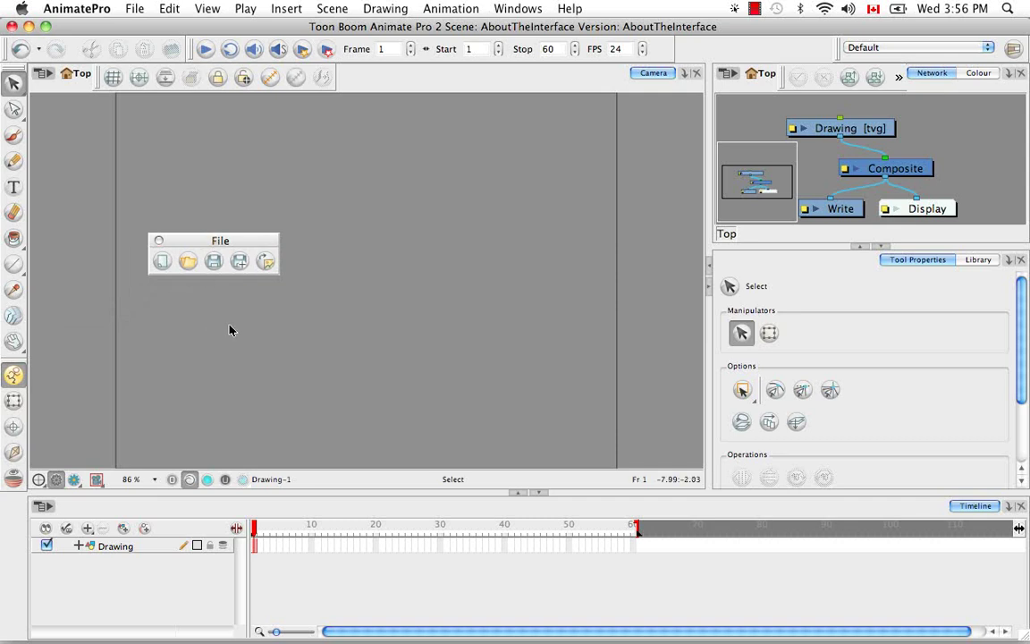
click(158, 241)
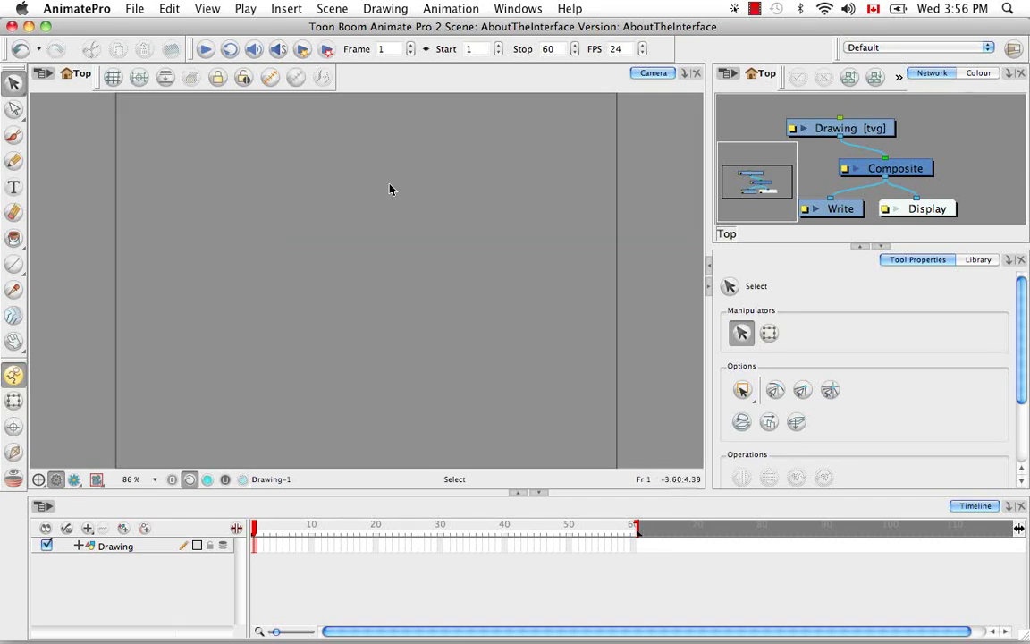
Step: Re-enable the File toolbar from Windows > Toolbars and dock it at the start of the top toolbar
click(496, 11)
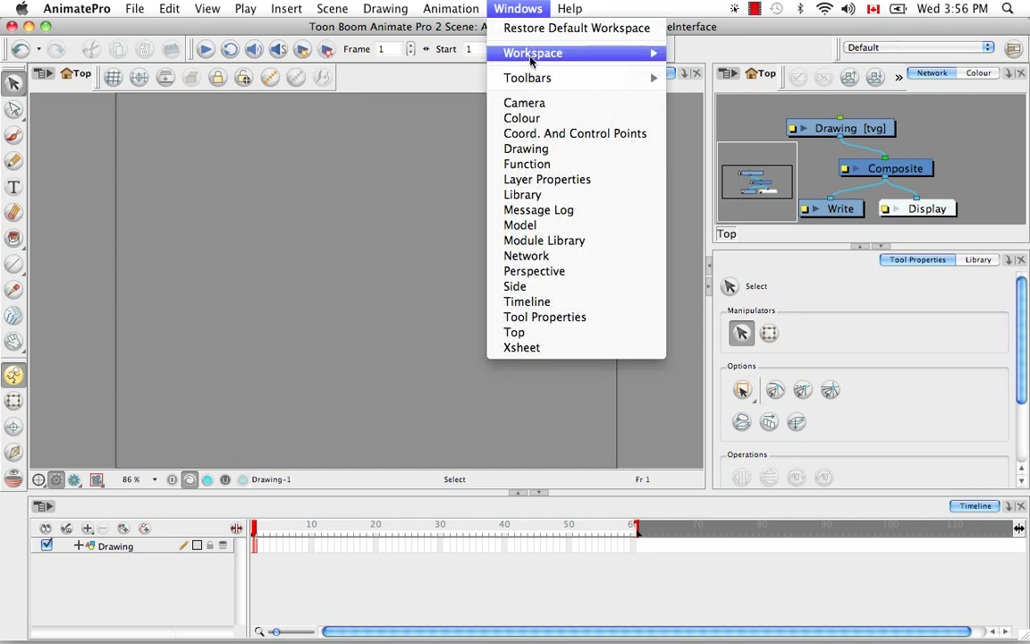
mouse_move(555, 83)
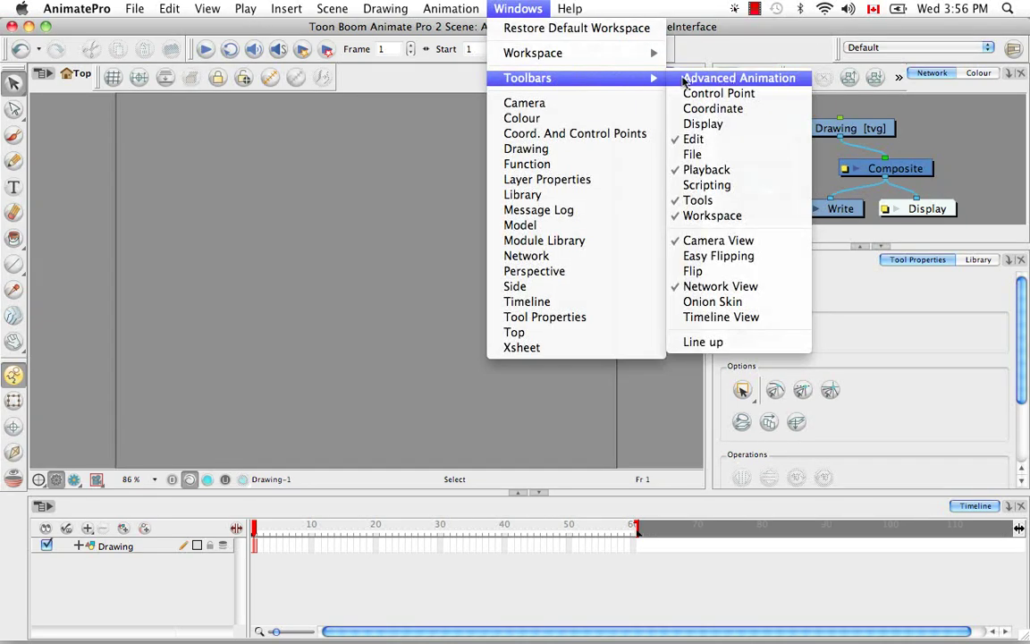
click(695, 155)
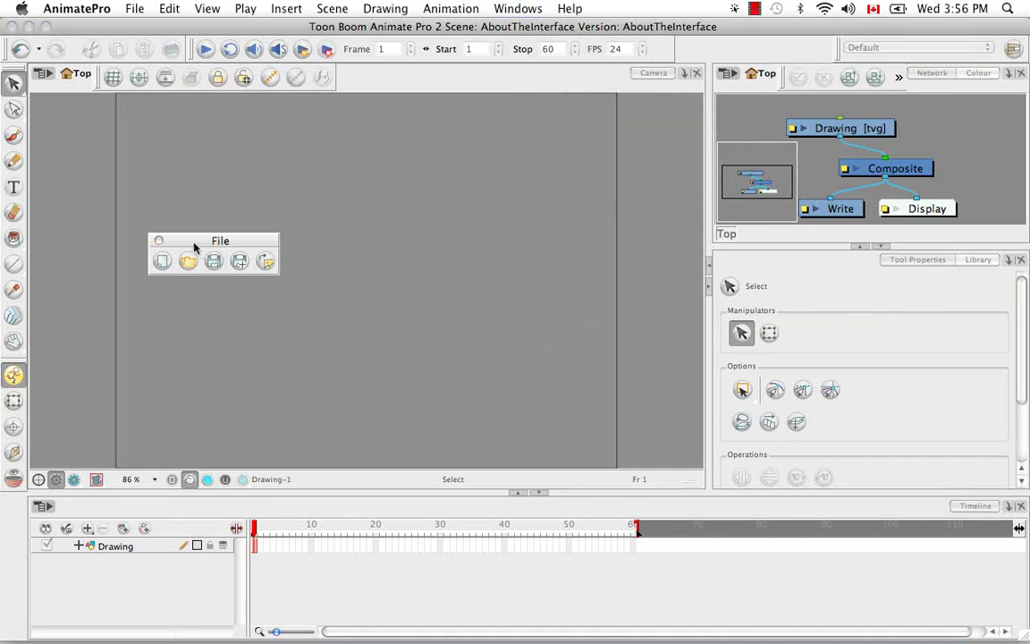
drag(157, 237, 11, 52)
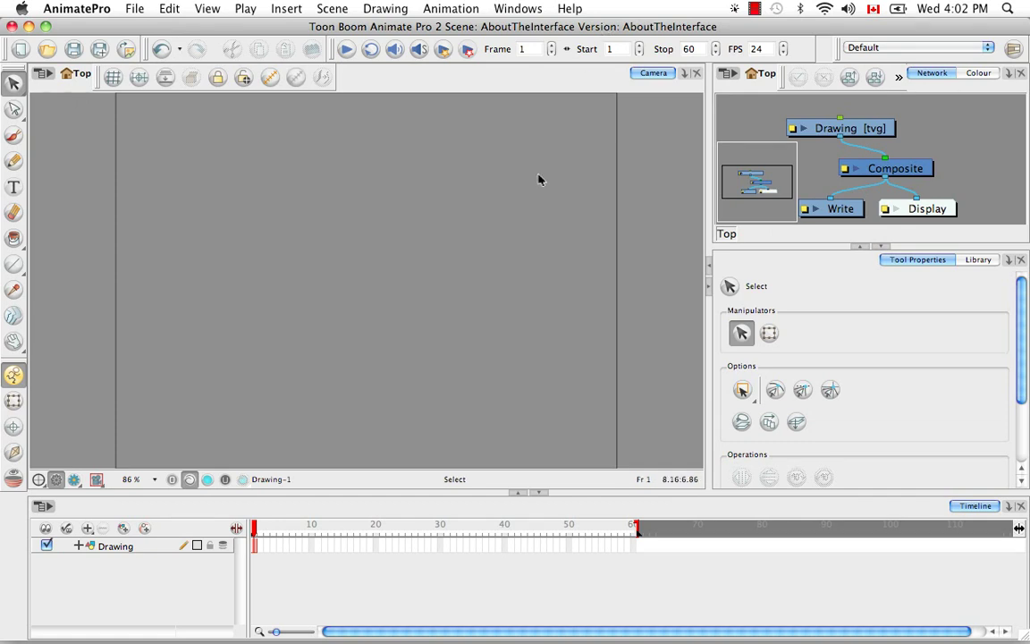
Step: Switch to the Hand-Drawn Animation workspace and float the File toolbar over the camera view
click(989, 49)
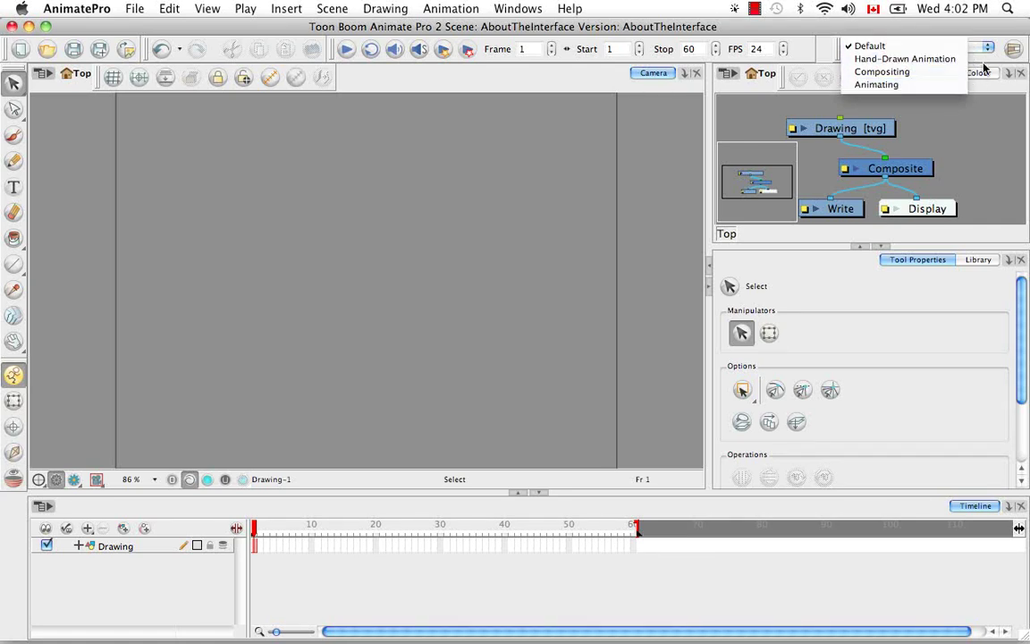
click(1027, 111)
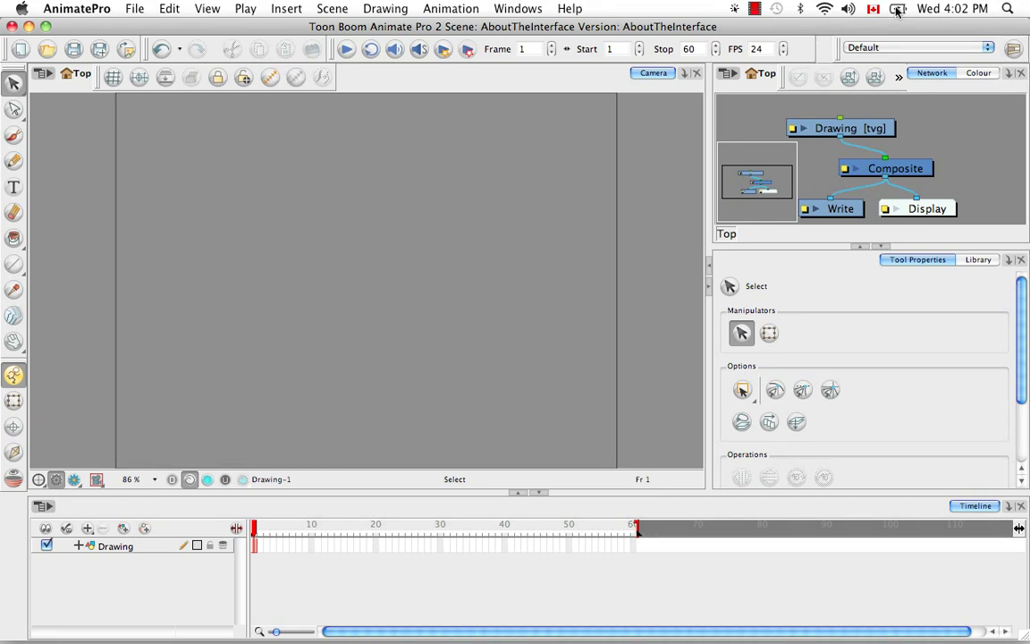
click(519, 9)
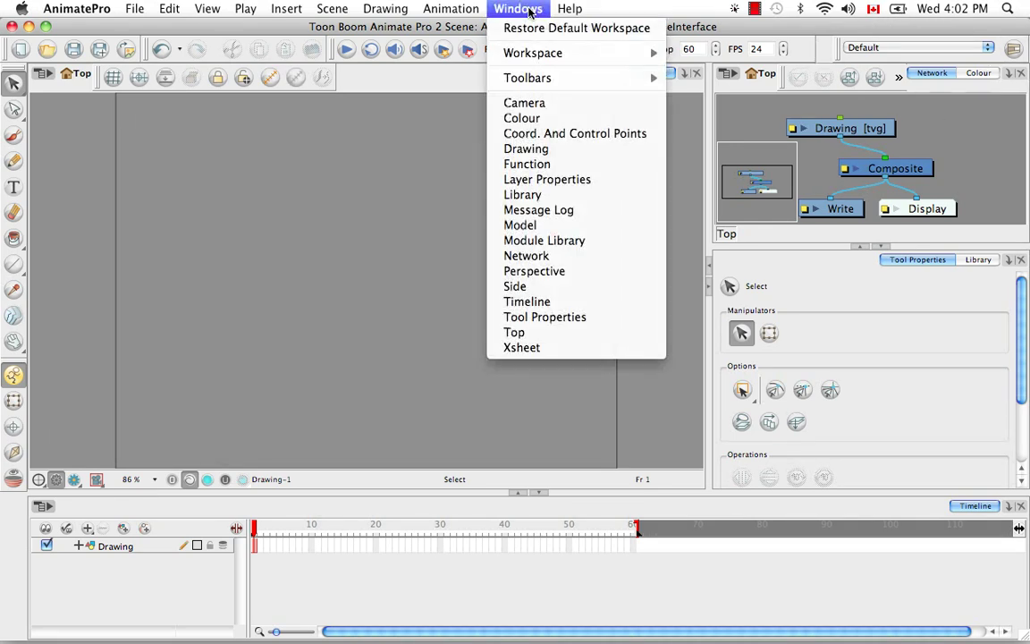
mouse_move(551, 51)
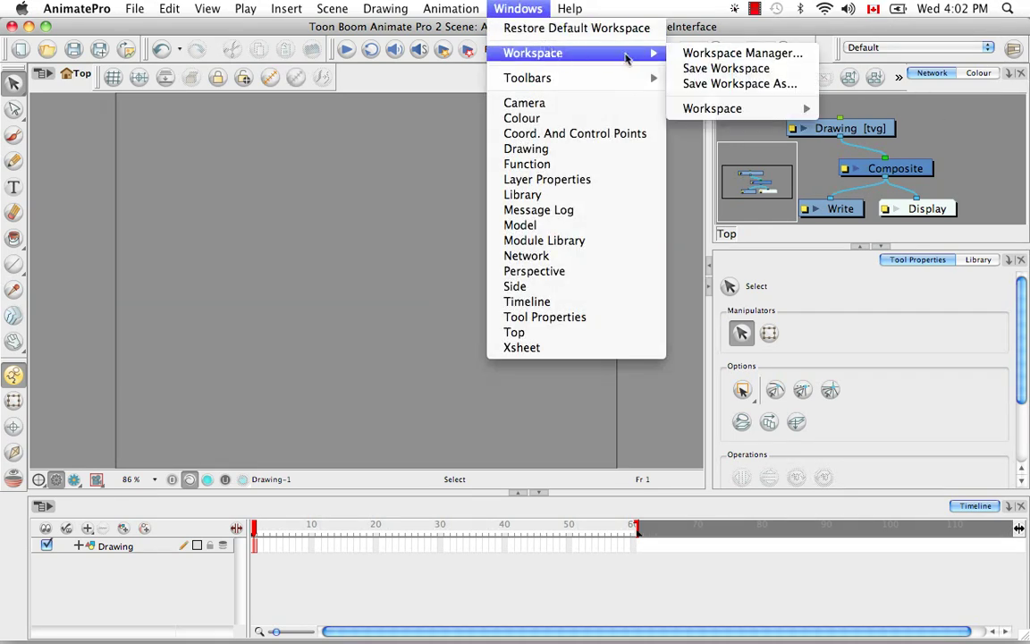
mouse_move(756, 108)
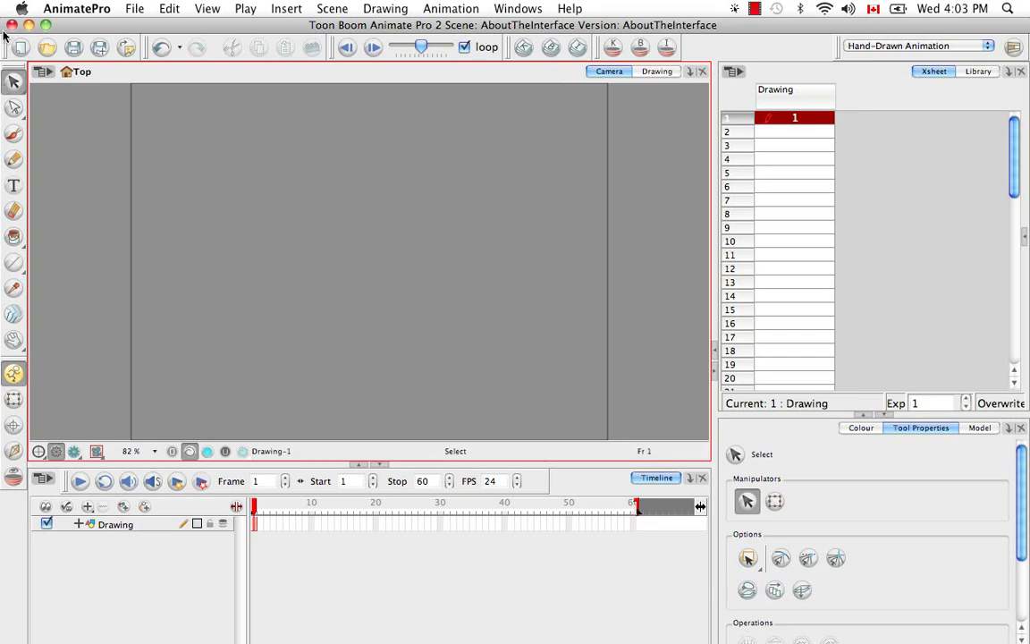
drag(4, 52, 159, 187)
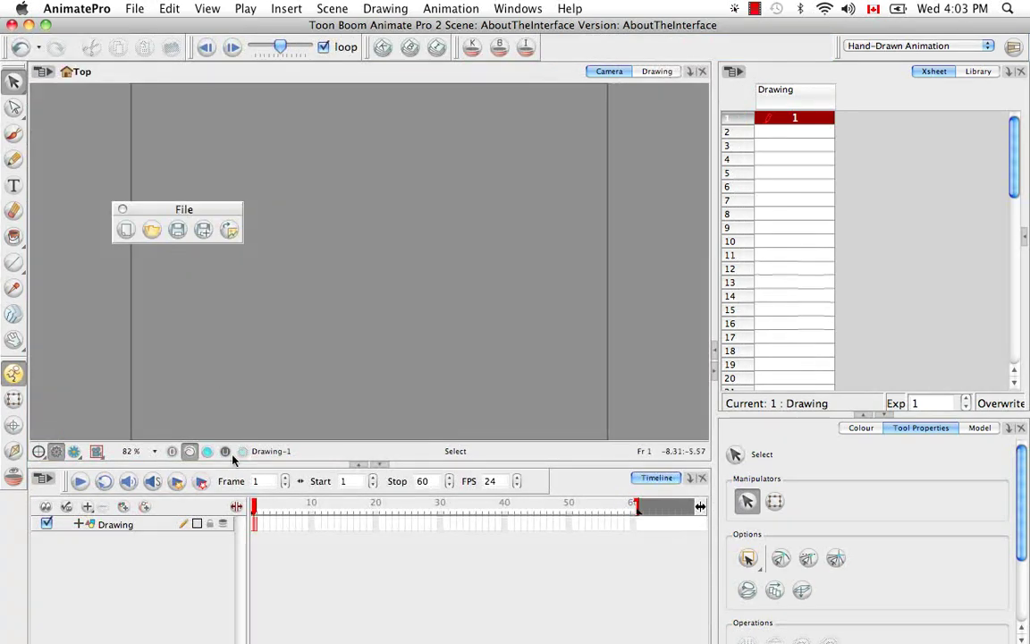
Step: Make the timeline taller, dock the Xsheet beside Tool Properties, and save the layout as 'MyHandDrawnWS'
drag(236, 463, 240, 362)
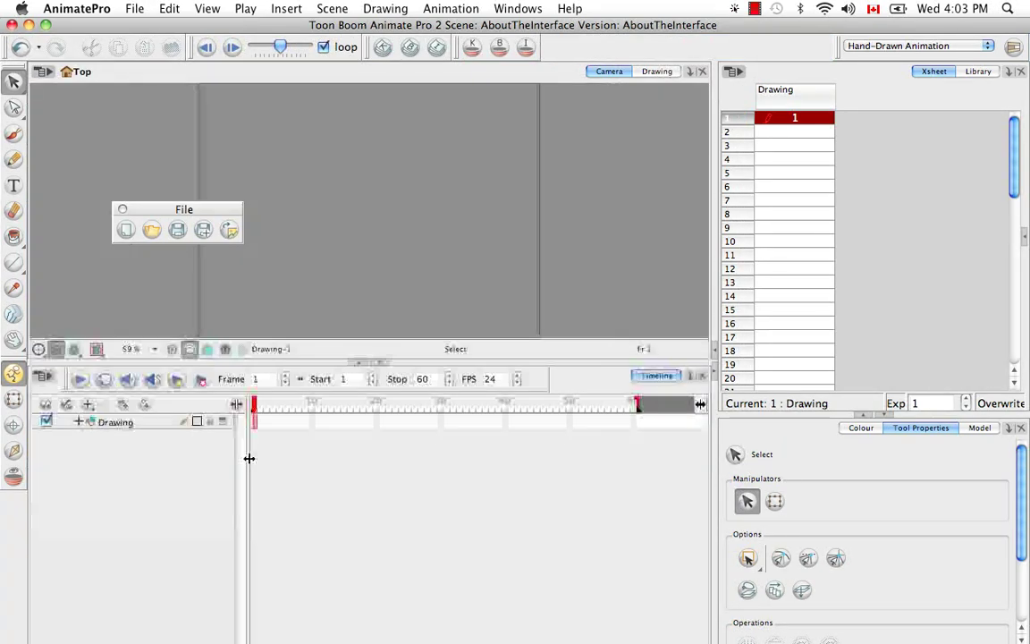
drag(934, 71, 880, 430)
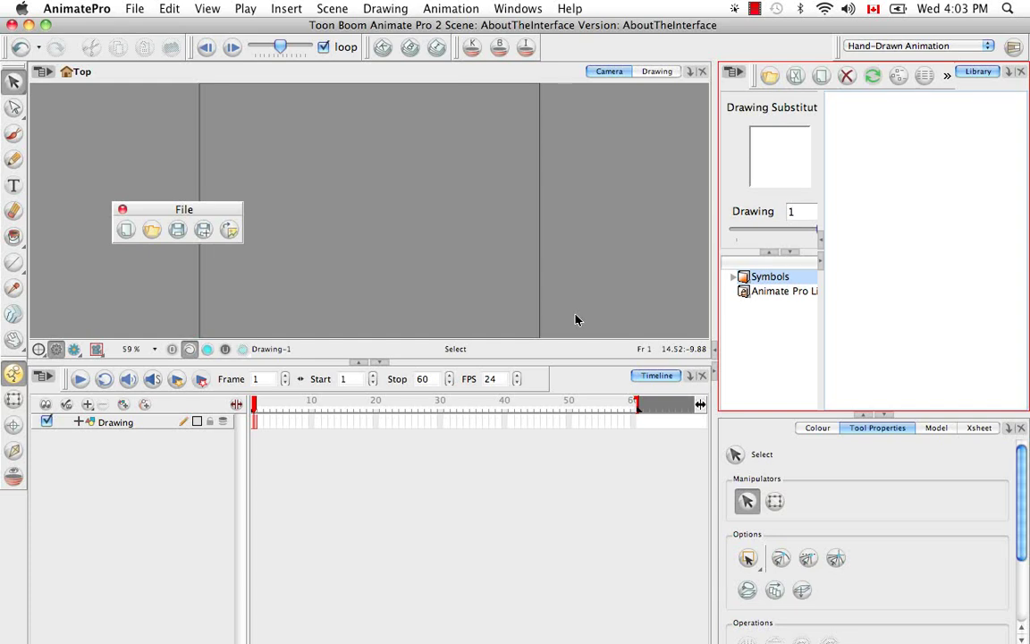
click(517, 9)
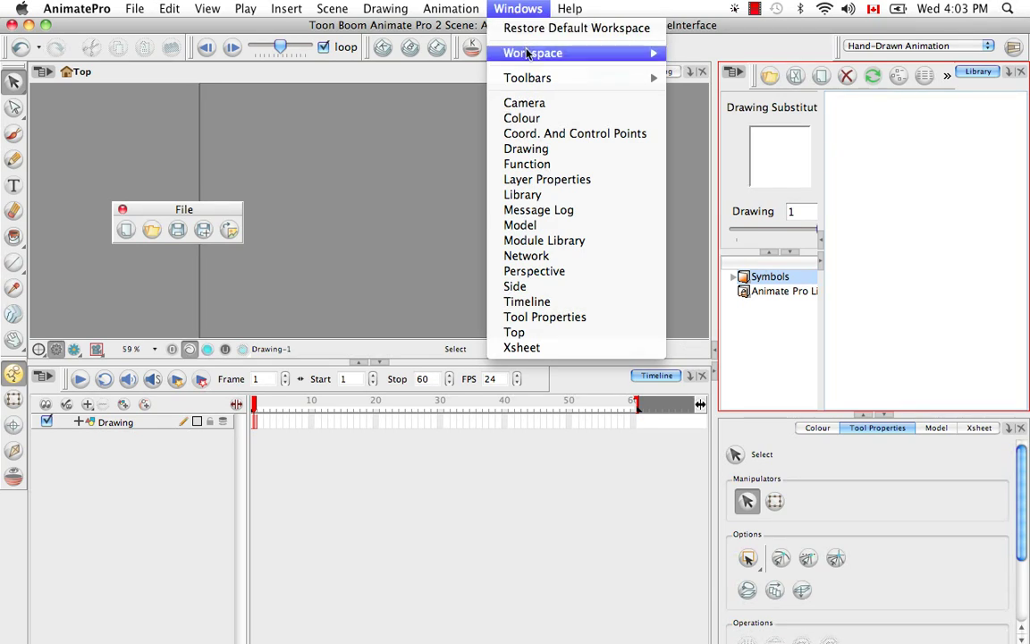
mouse_move(501, 51)
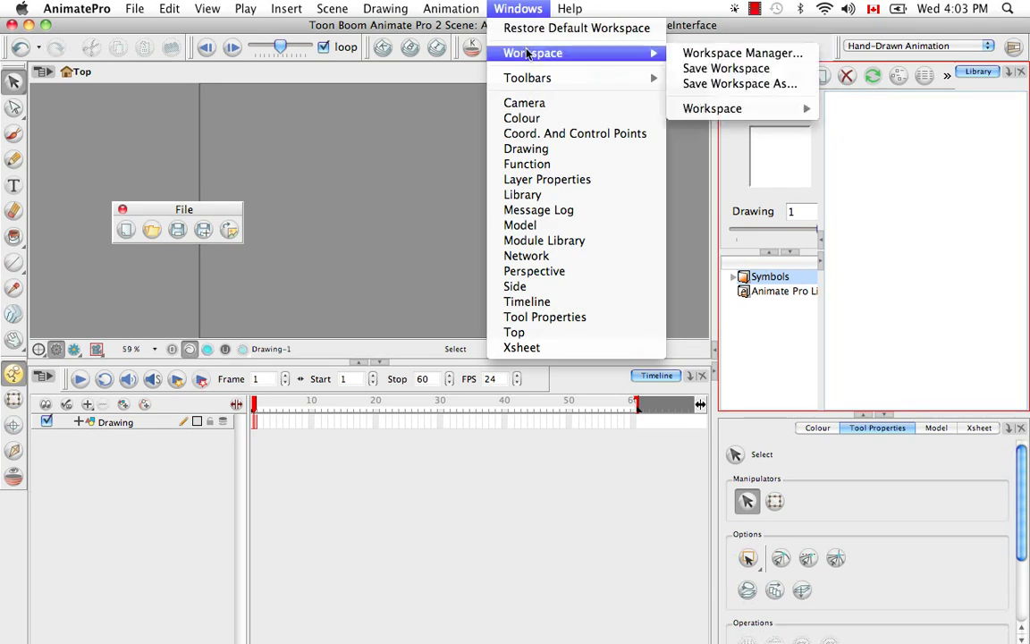
click(774, 84)
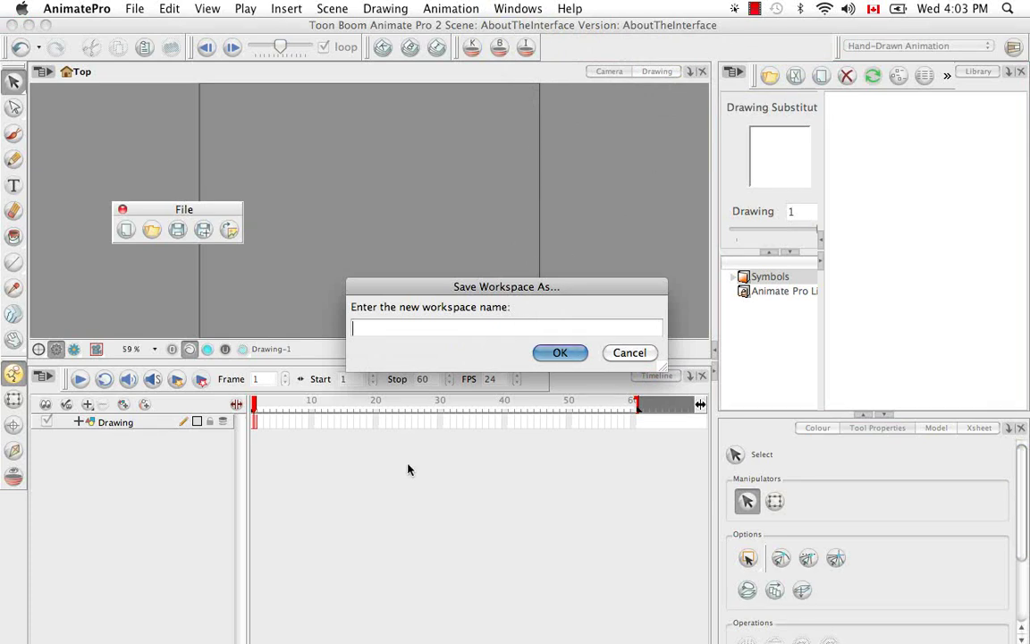
text(MyHandDrawnWS)
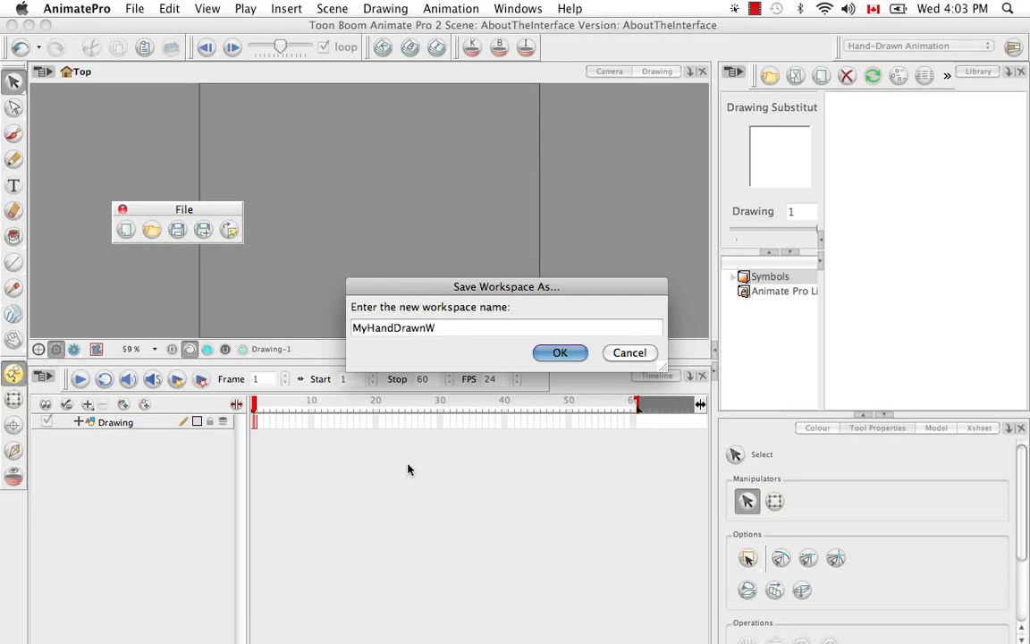
click(556, 352)
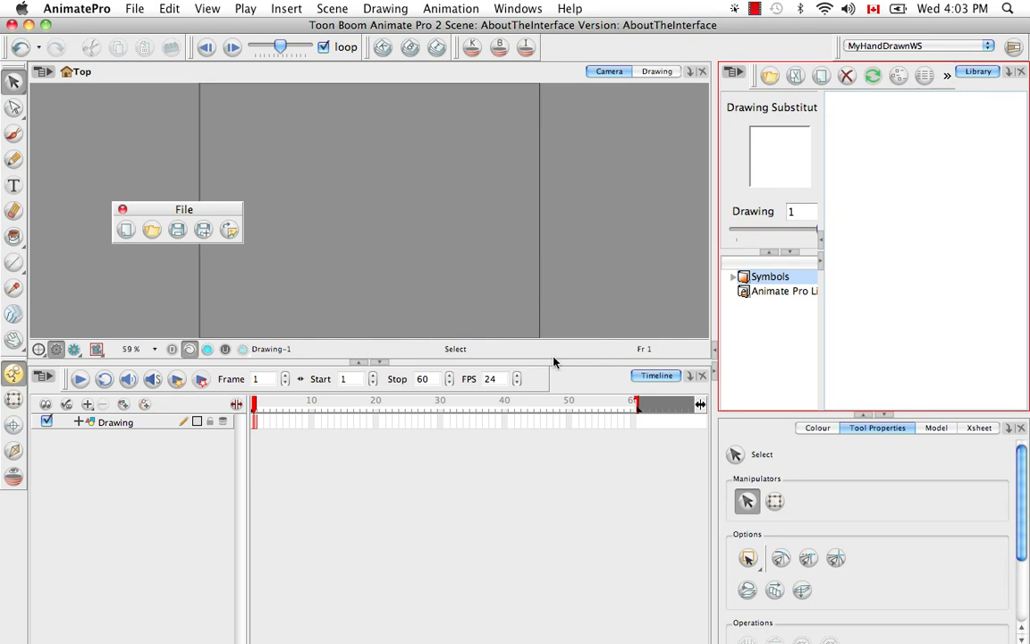
Step: Confirm MyHandDrawnWS is listed, then dock the floating File toolbar at the start of the main toolbar row
click(987, 46)
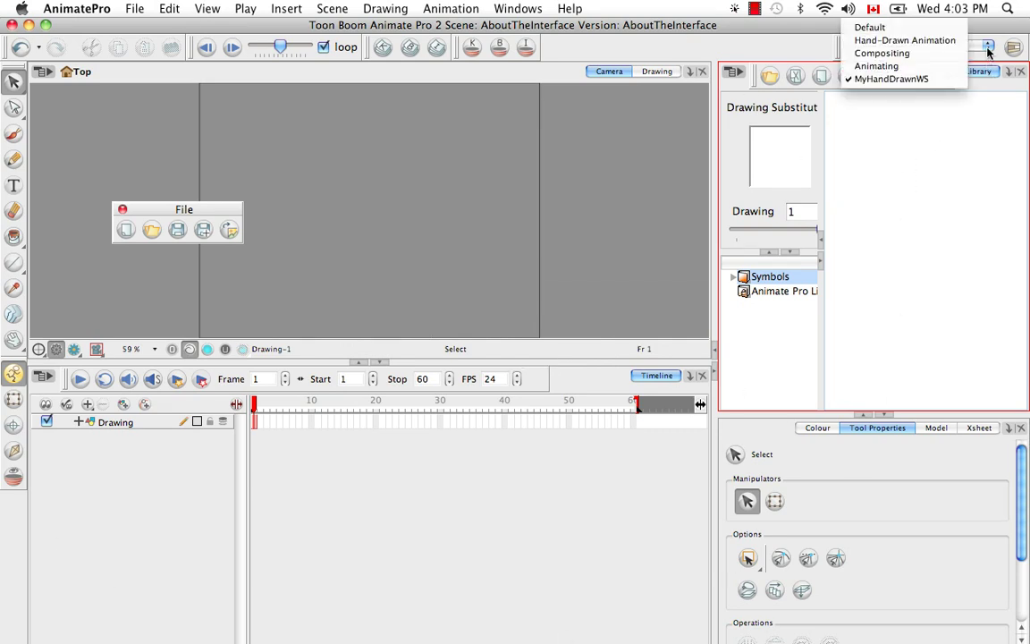
click(891, 78)
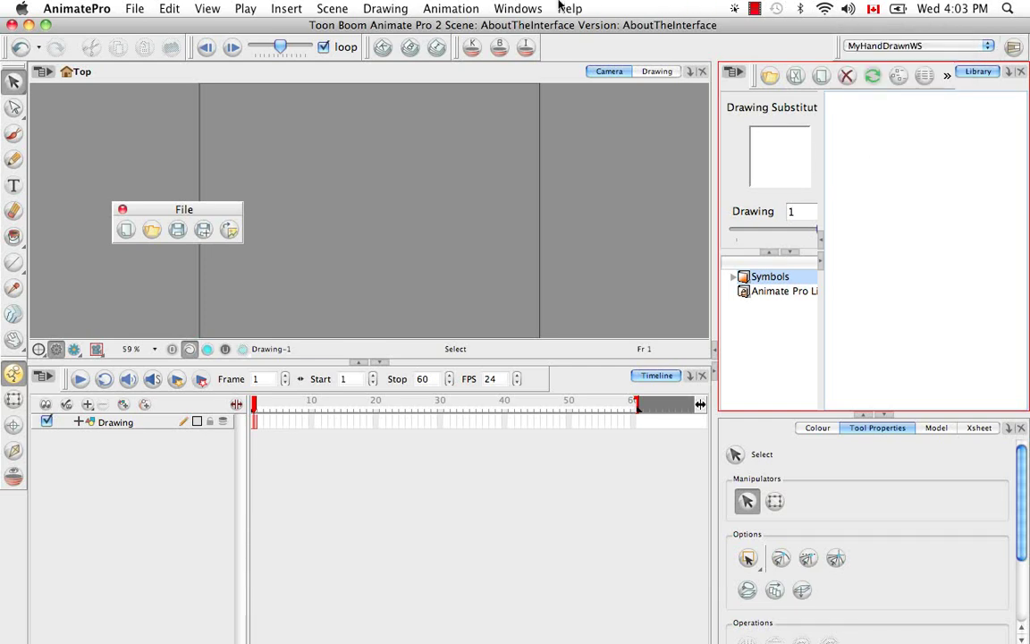
click(517, 8)
mouse_move(595, 59)
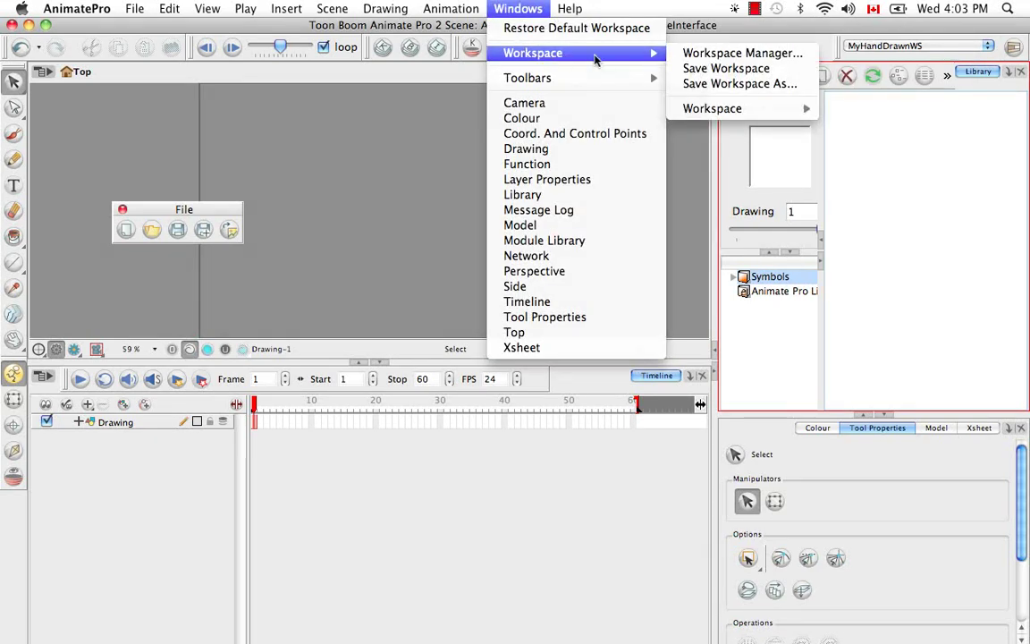
mouse_move(780, 111)
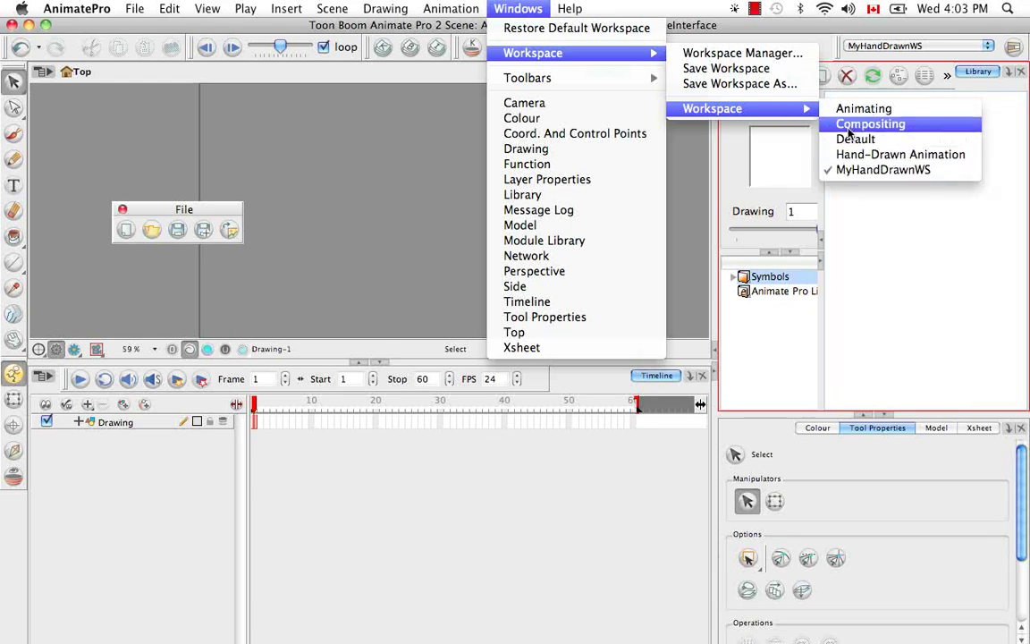
click(688, 156)
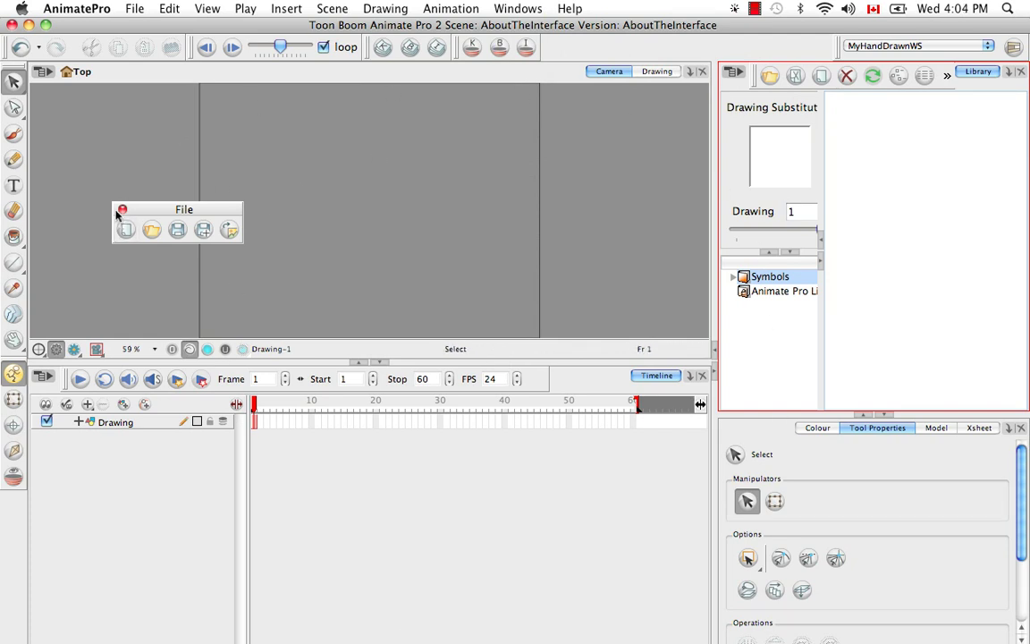
drag(130, 209, 5, 51)
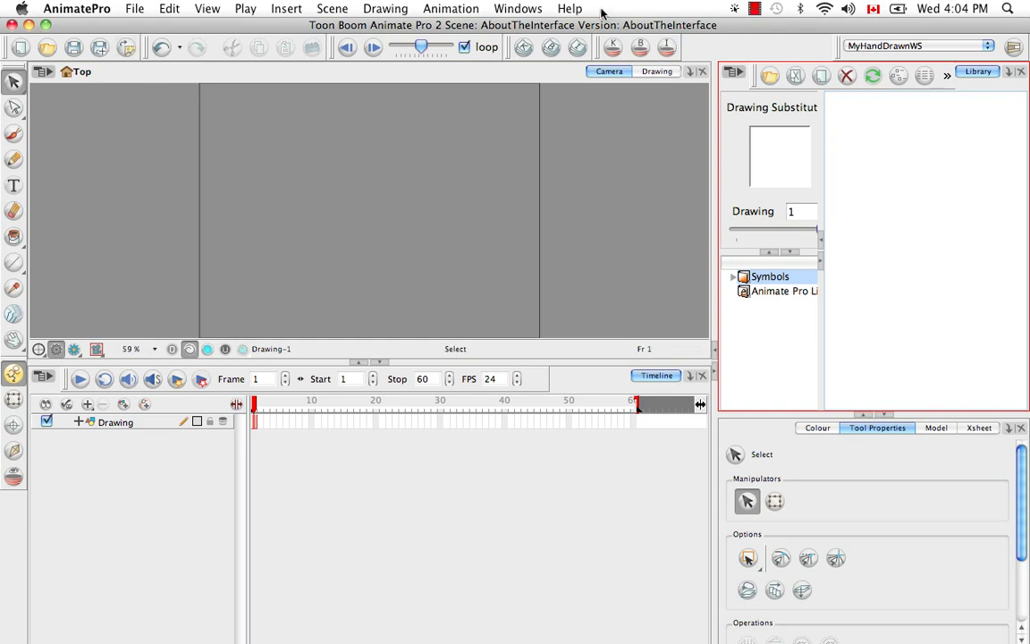
Step: Overwrite MyHandDrawnWS with the current layout using Windows > Workspace > Save Workspace
click(517, 8)
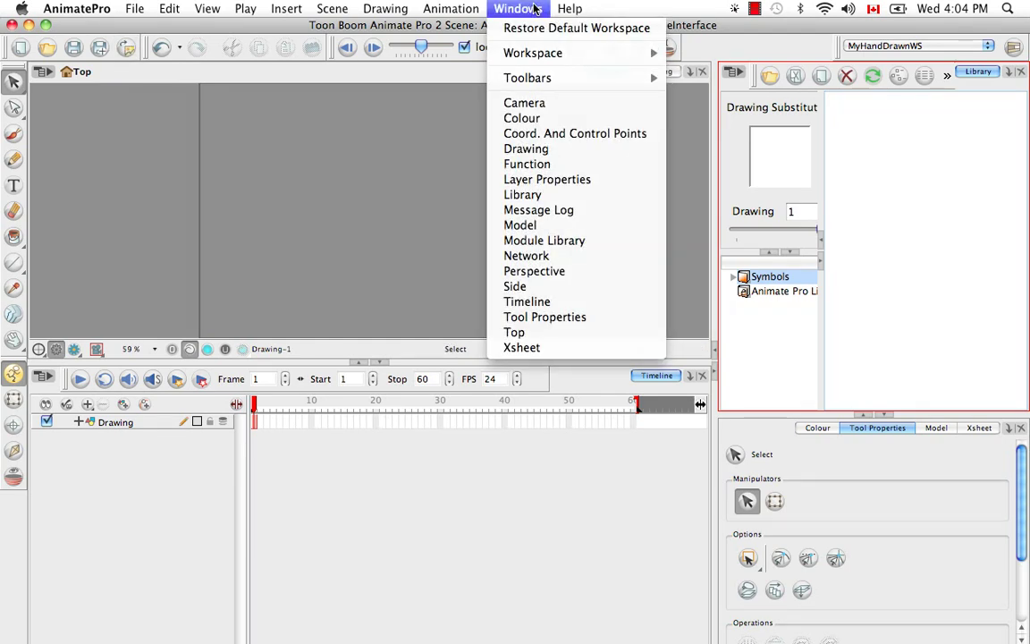
mouse_move(555, 55)
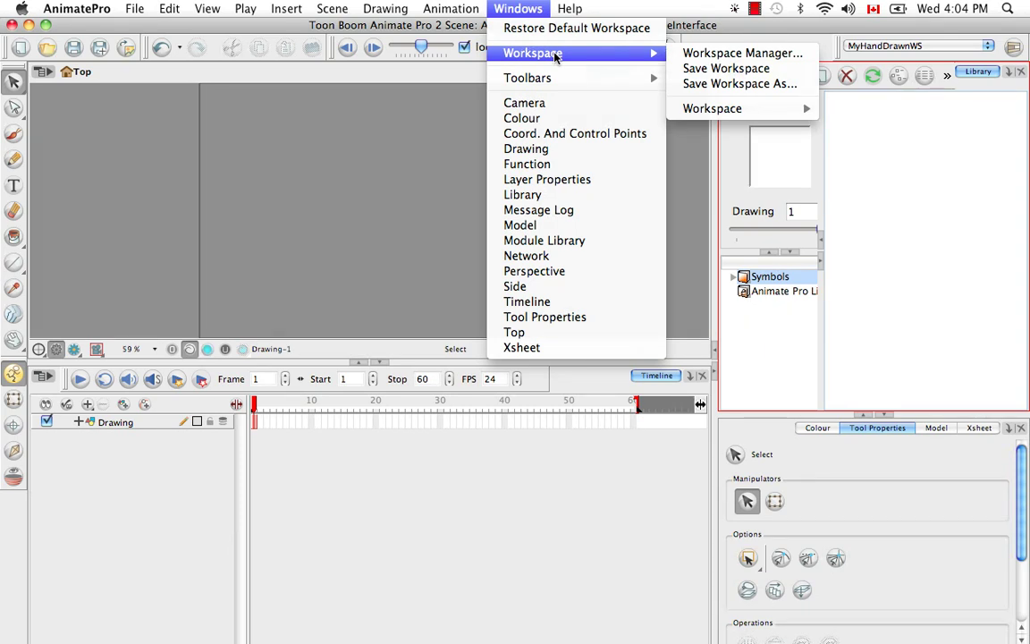
click(693, 70)
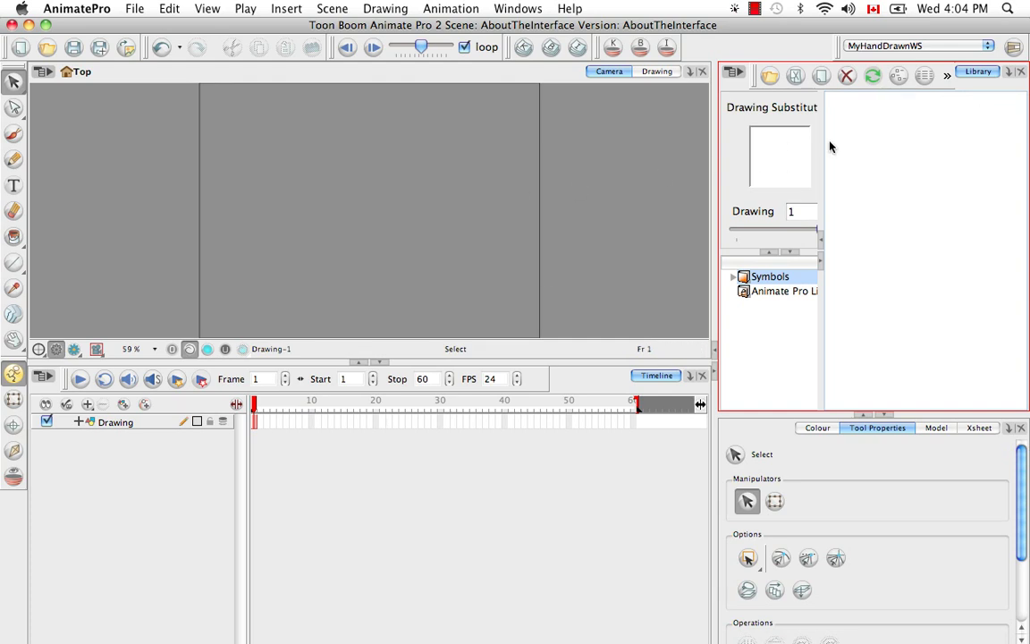
Step: Pick Hand-Drawn Animation from the workspace combo box, then switch to Default and keep it active
click(988, 46)
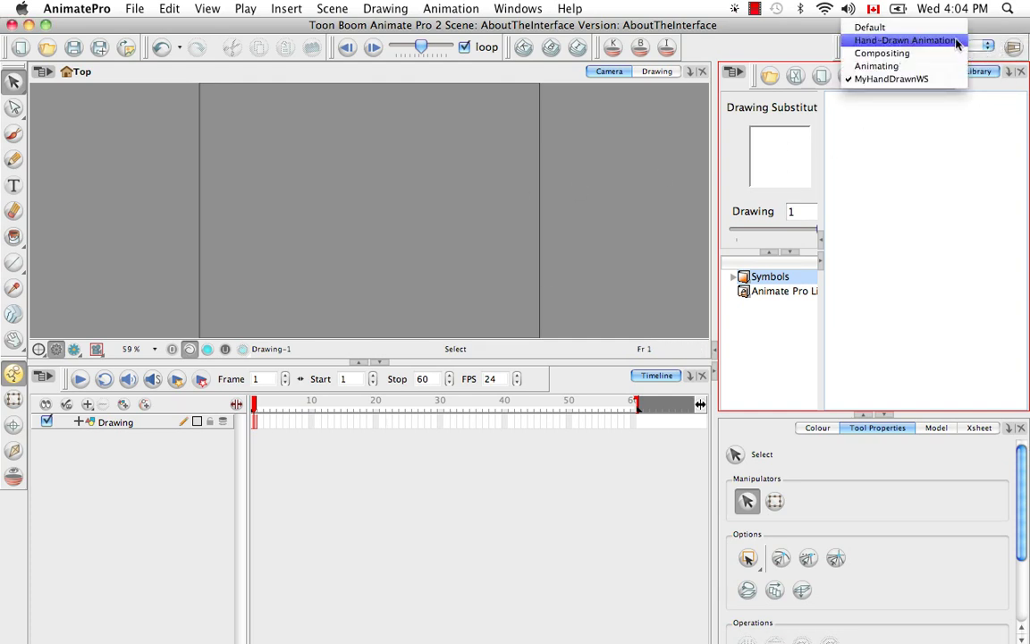
click(956, 40)
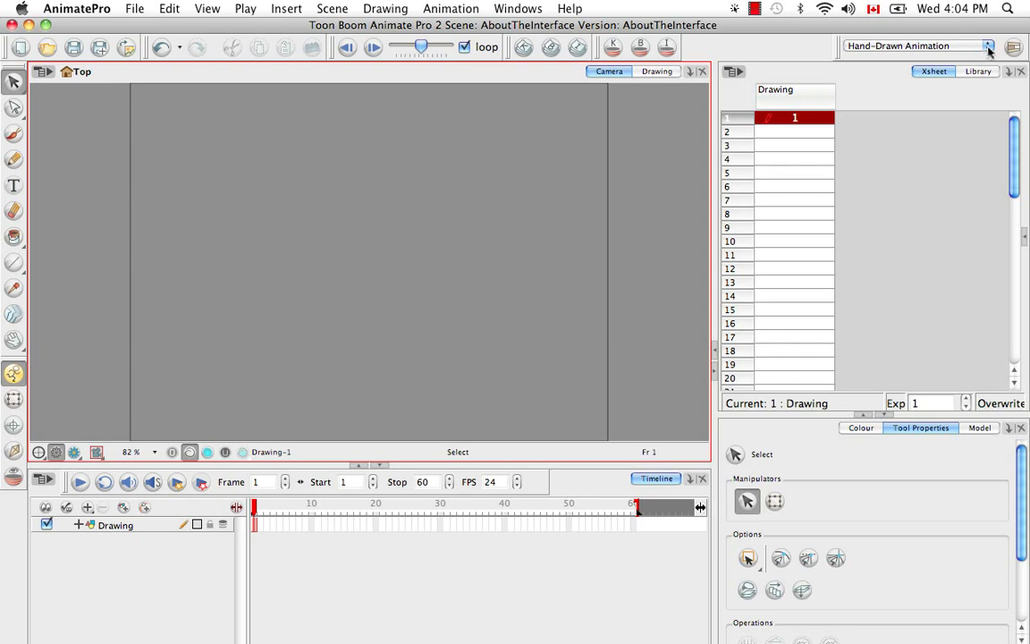
click(972, 47)
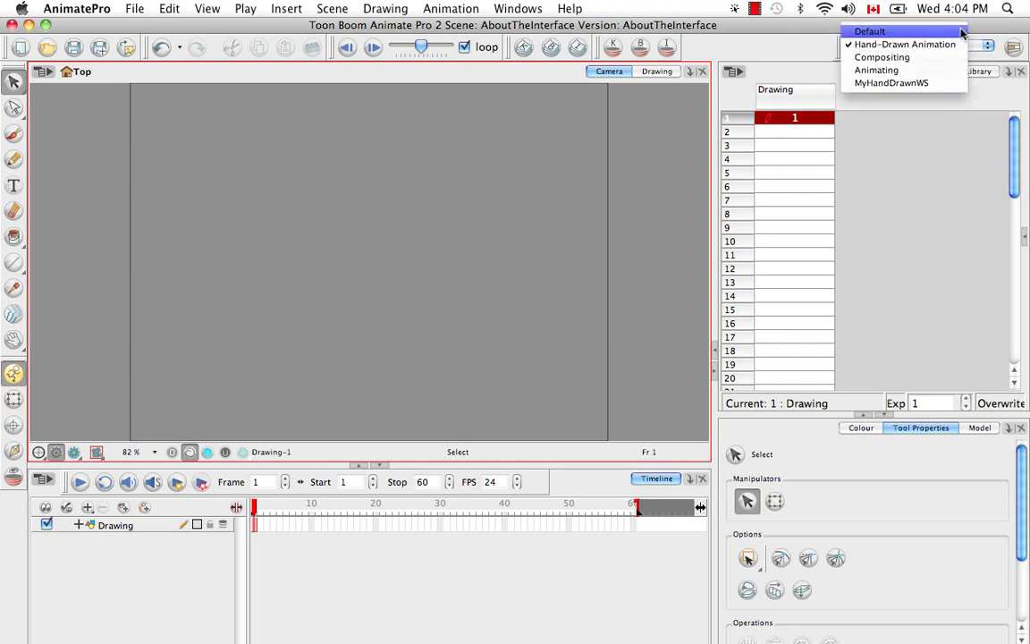
click(962, 33)
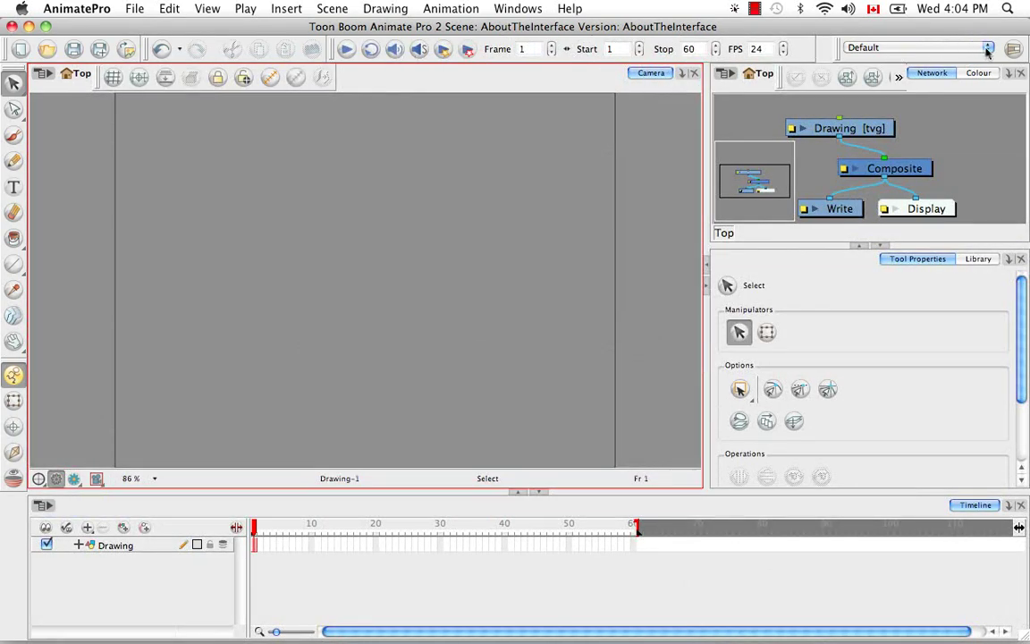
click(887, 48)
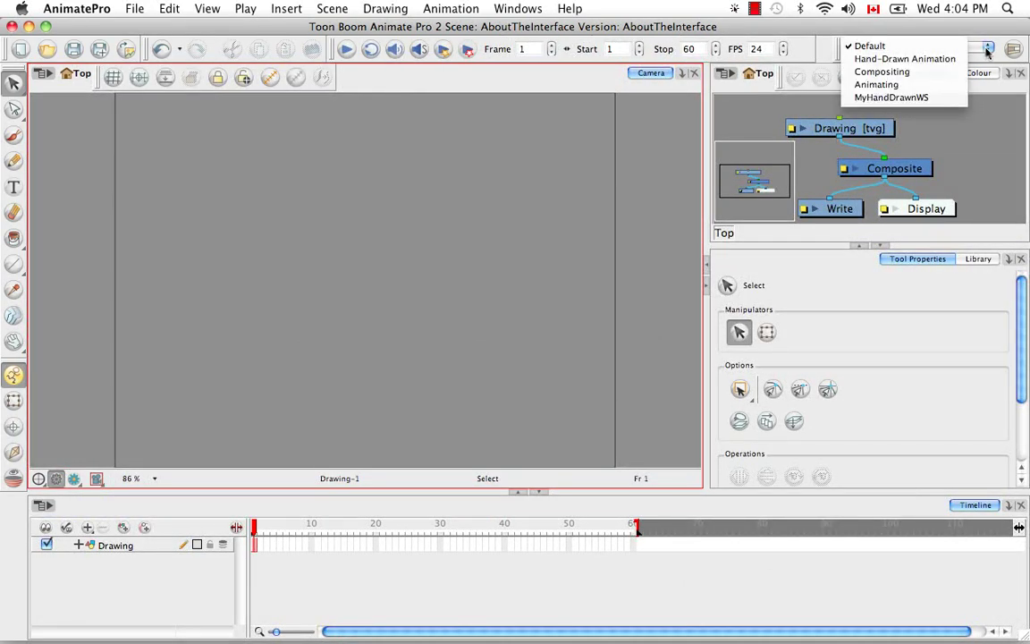
click(952, 110)
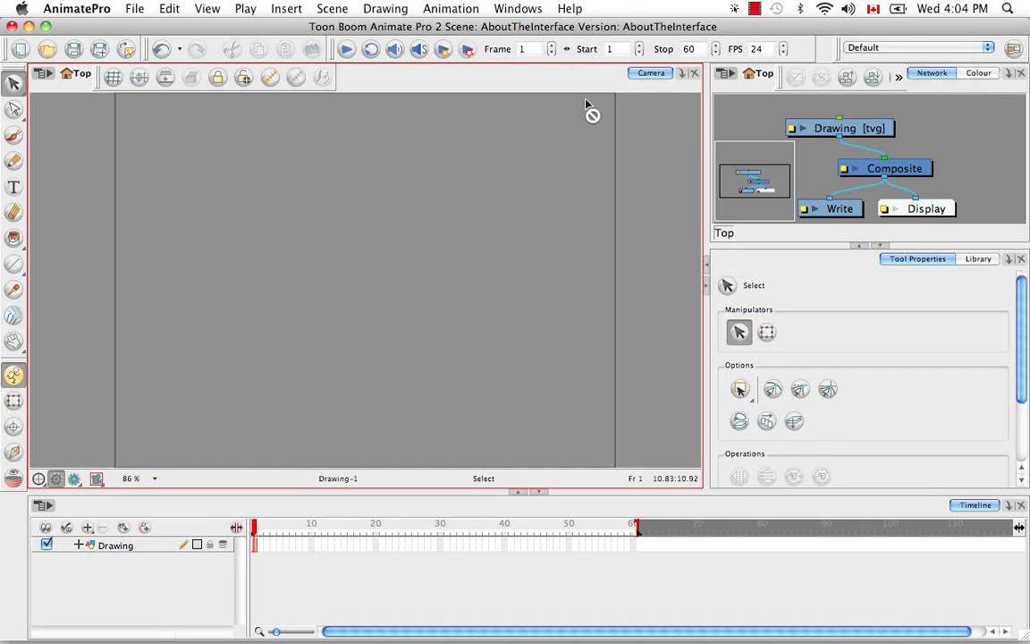
click(517, 9)
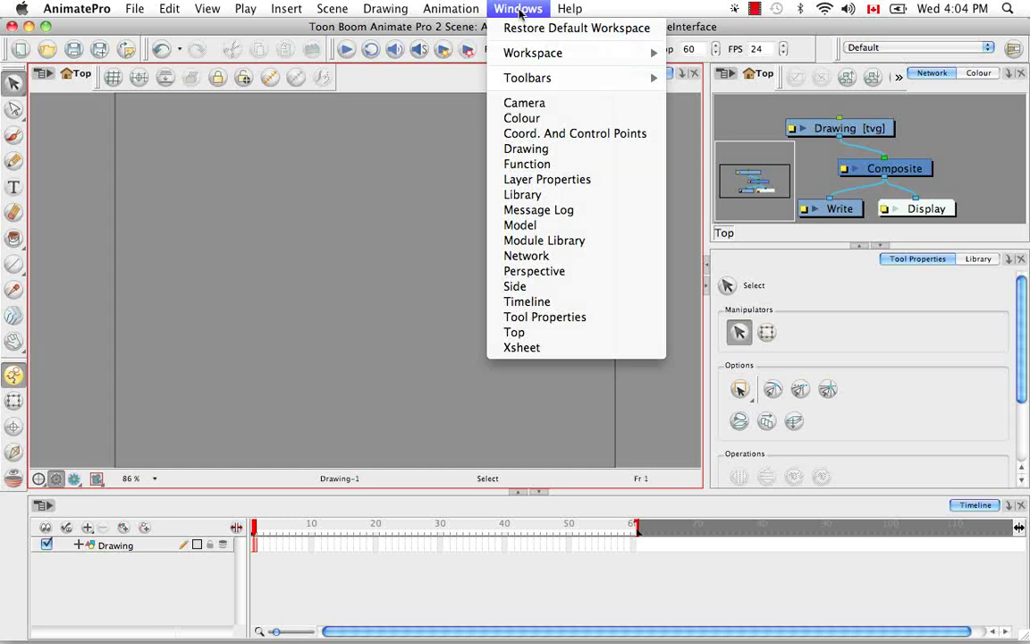
Step: Remove MyHandDrawnWS in the Workspace Manager, leaving Animating, Compositing, Default and Hand-Drawn Animation
mouse_move(509, 52)
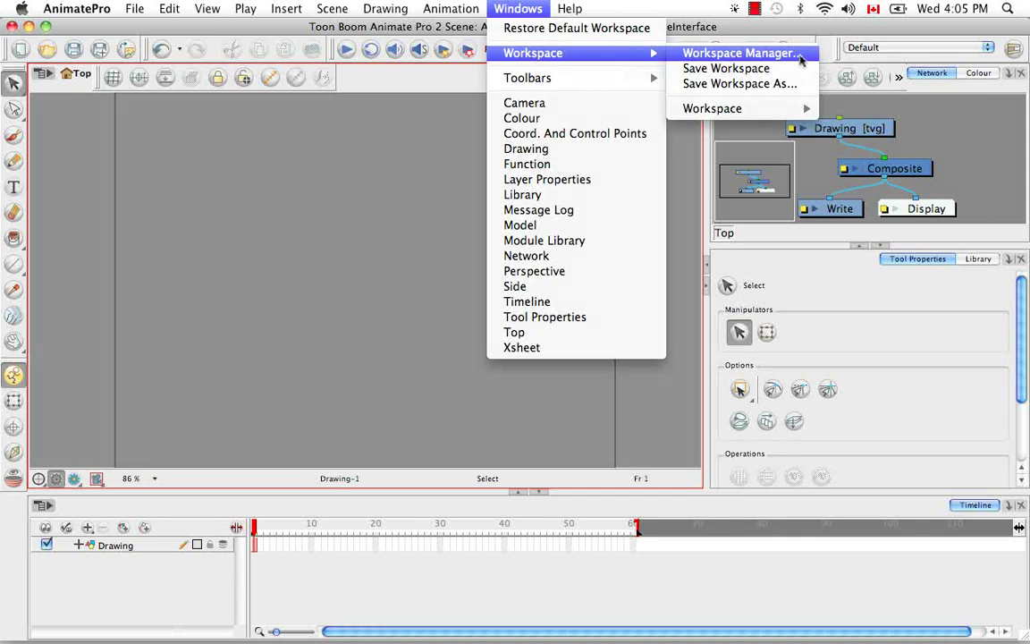
click(1017, 54)
click(1017, 53)
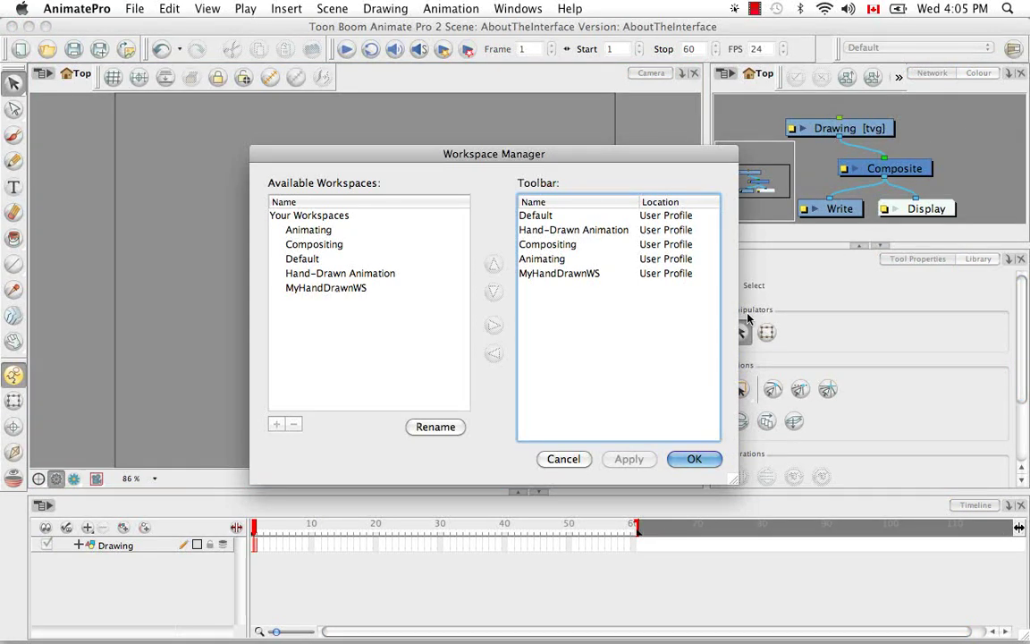
click(303, 291)
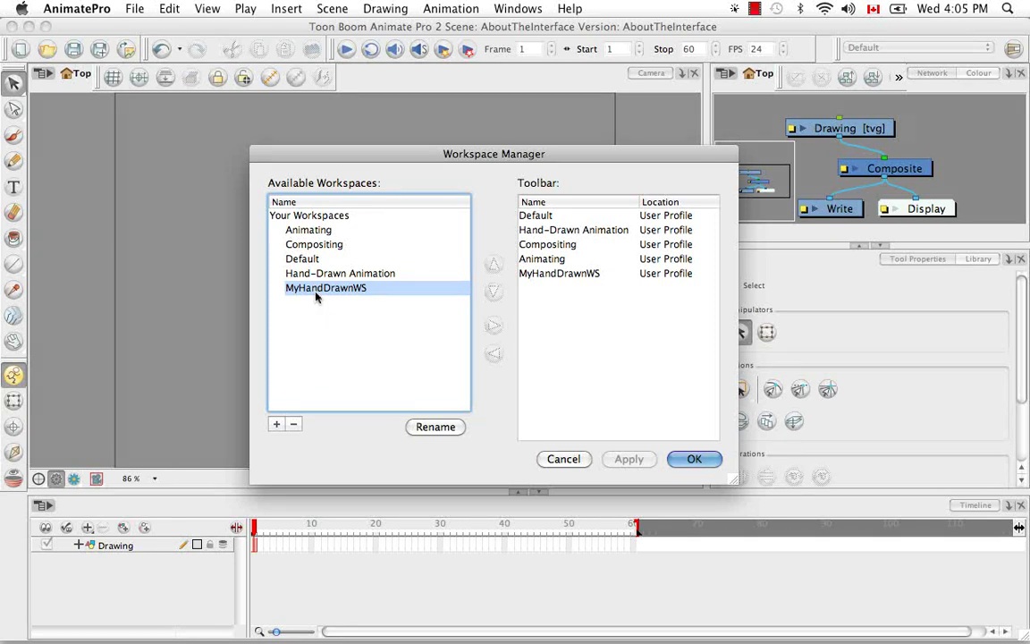
click(294, 425)
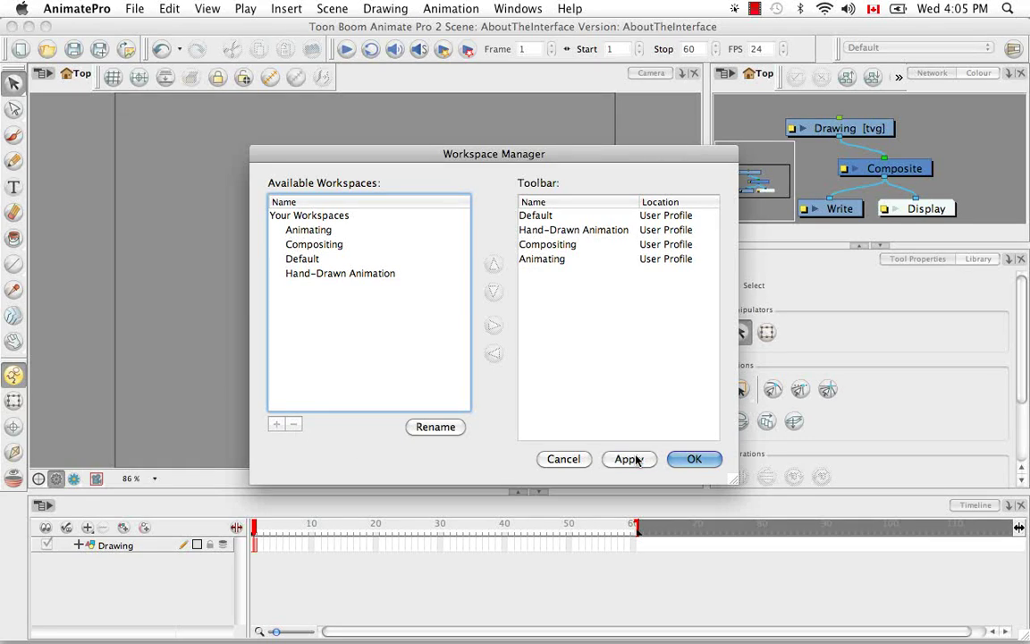
click(690, 458)
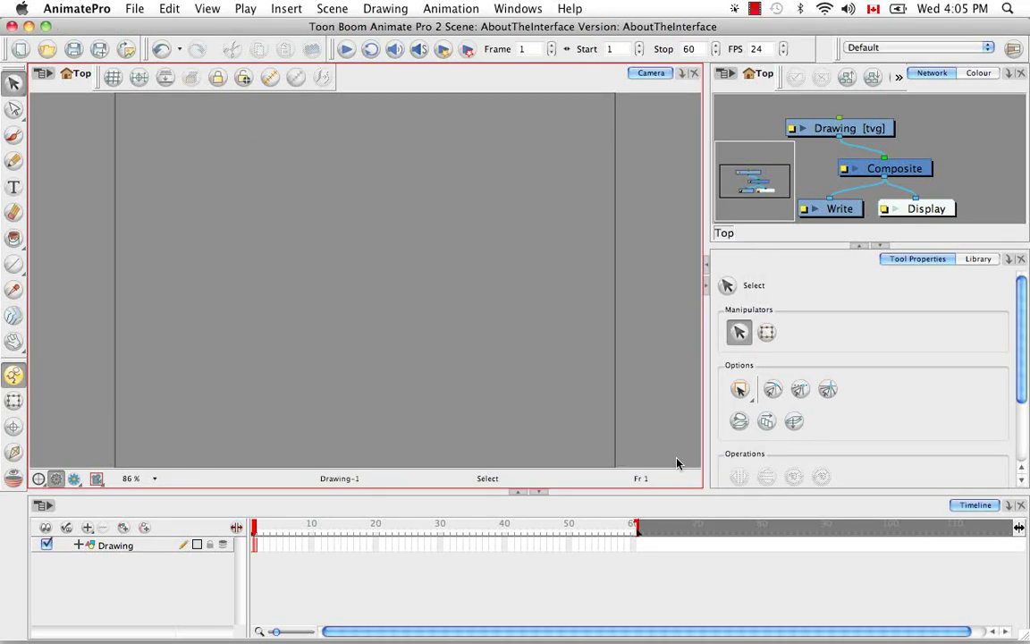
click(987, 48)
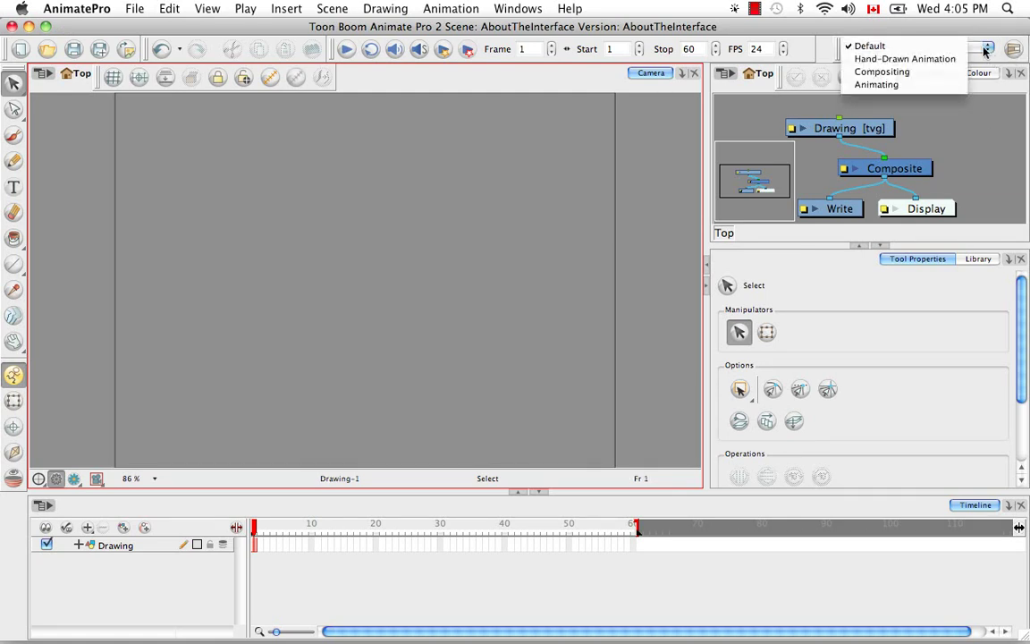
click(872, 45)
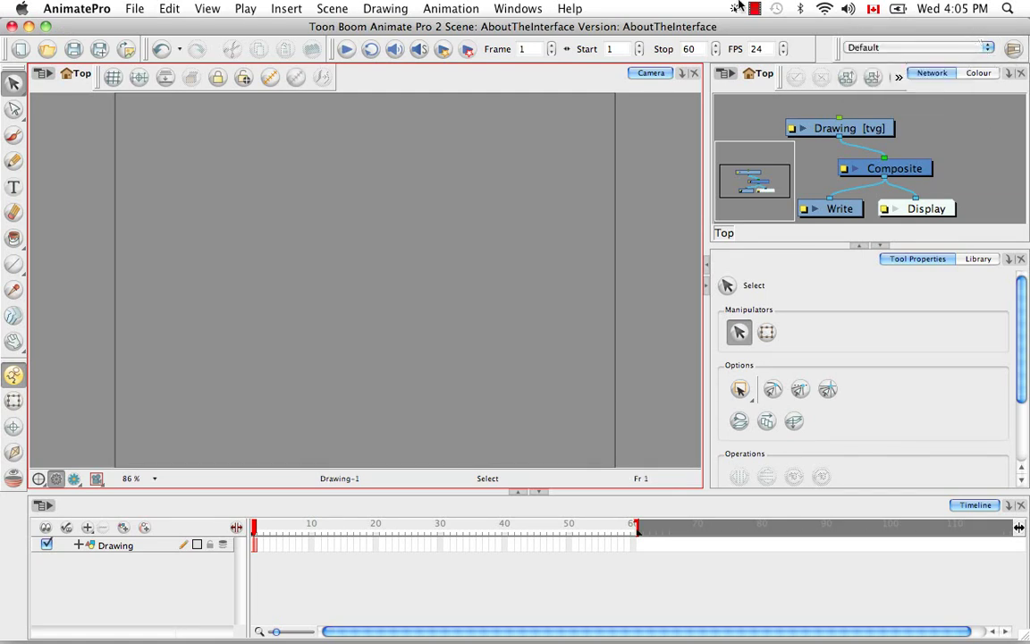
click(494, 8)
mouse_move(552, 55)
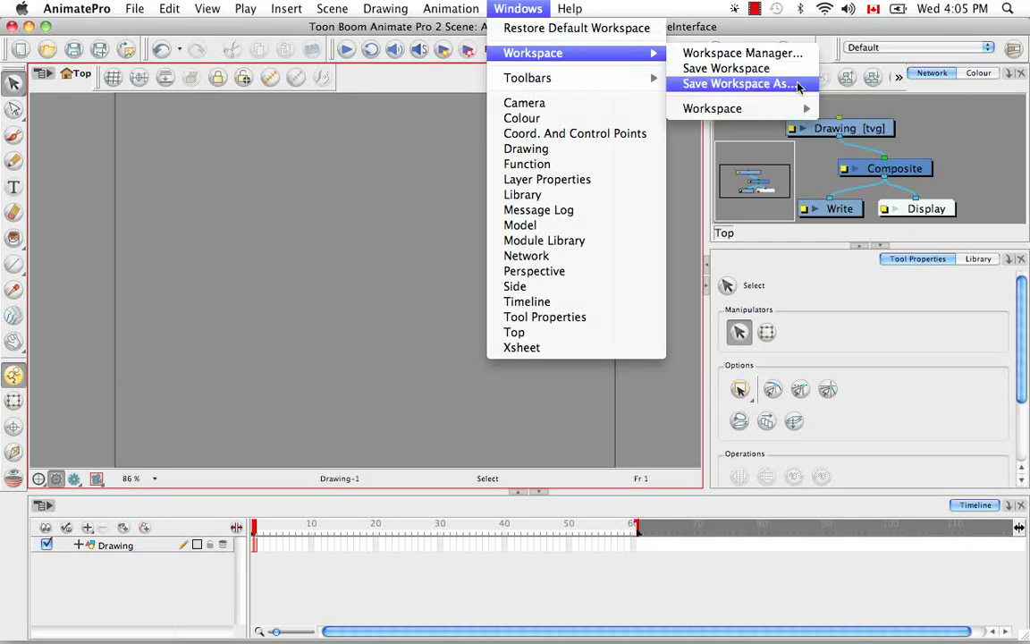
mouse_move(806, 110)
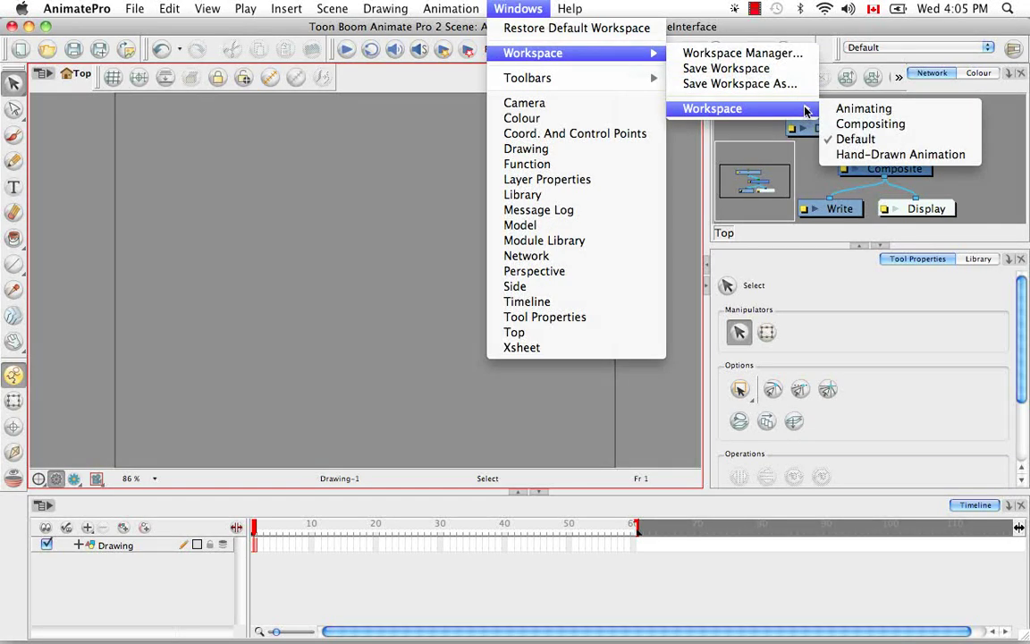
click(674, 214)
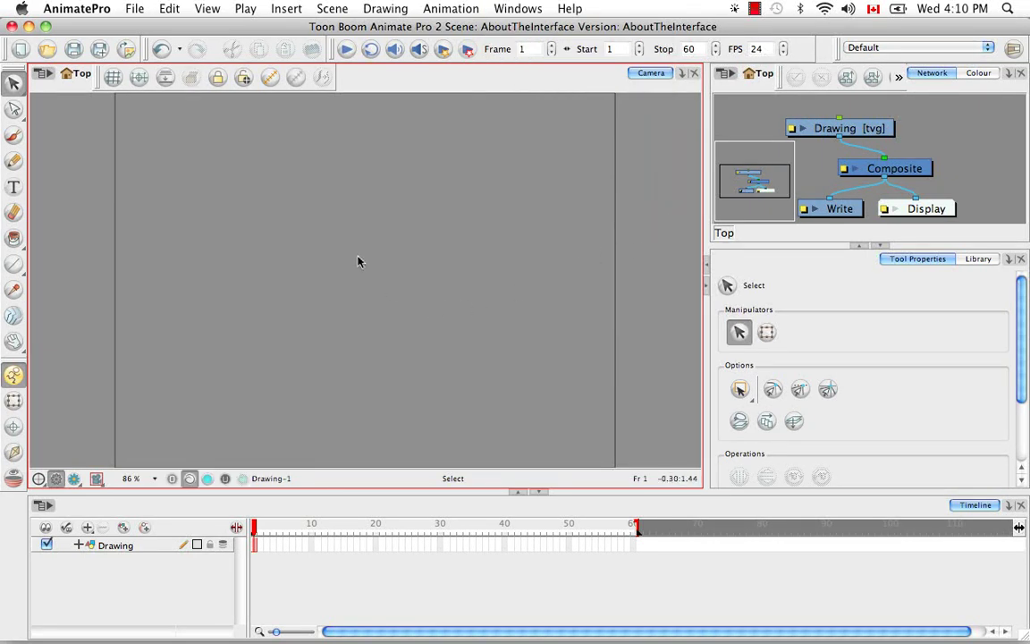